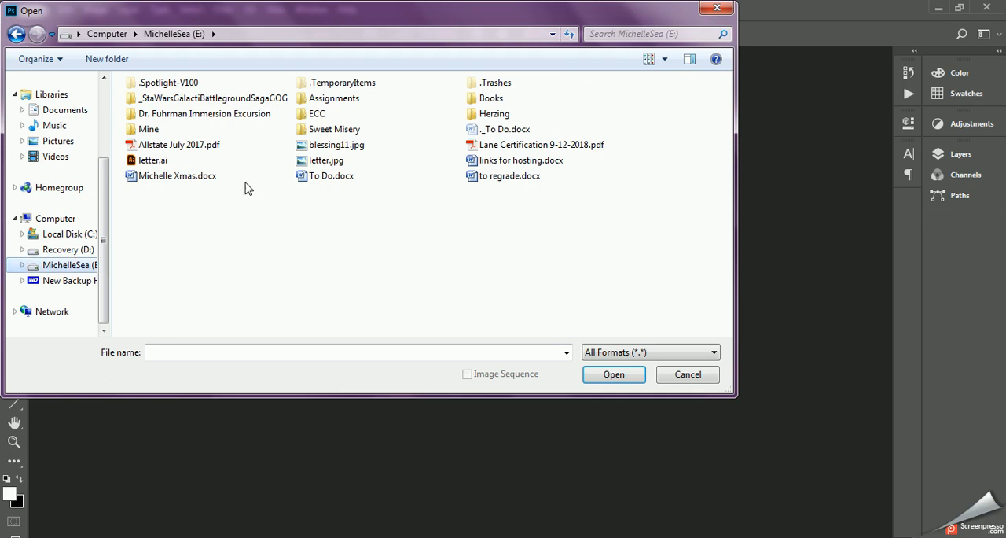
- Open picturesque-landscape-colorful-fall-fog-morning-wide-hd-wallpaper.jpg from the Start Files folder inside ECC
left_click(309, 114)
double_click(309, 114)
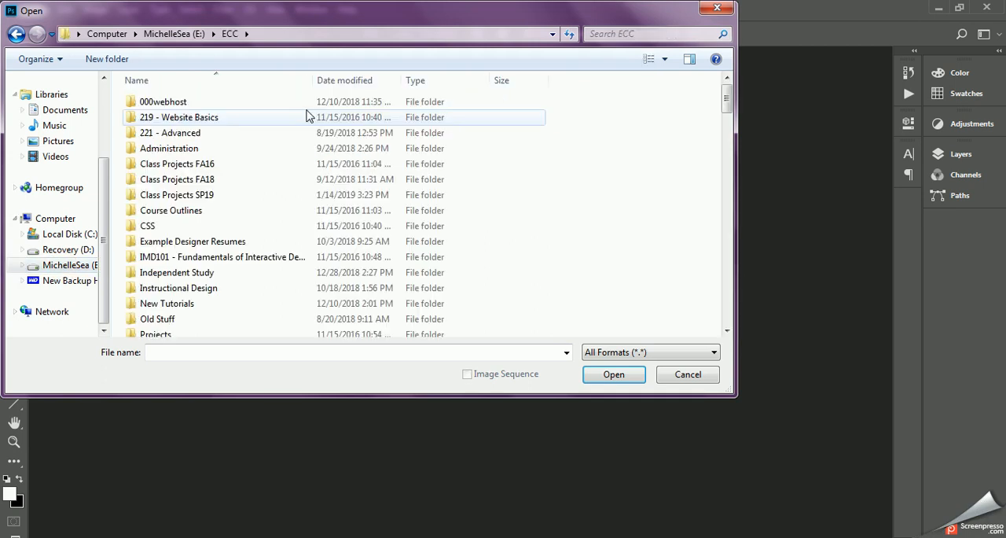
scroll(174, 325, "down", 5)
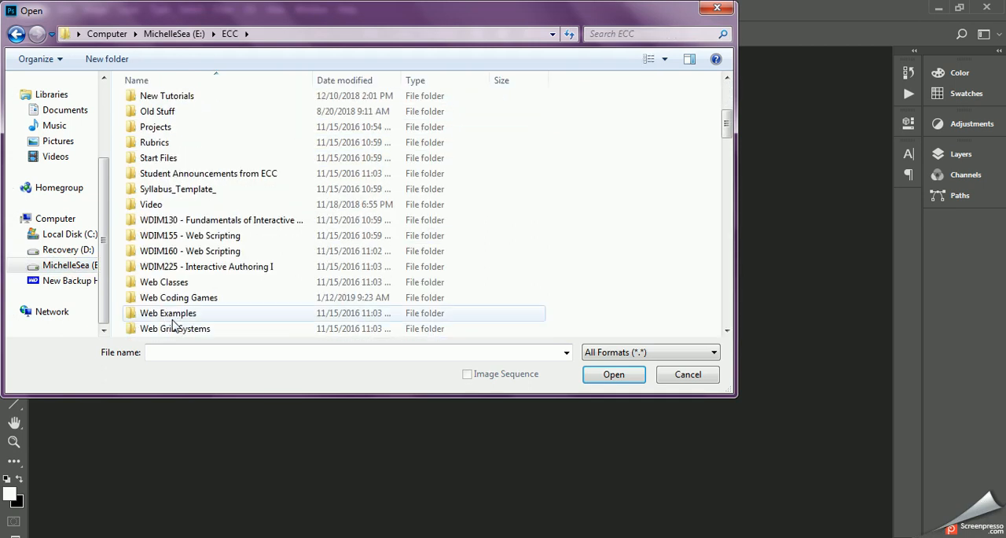
double_click(157, 160)
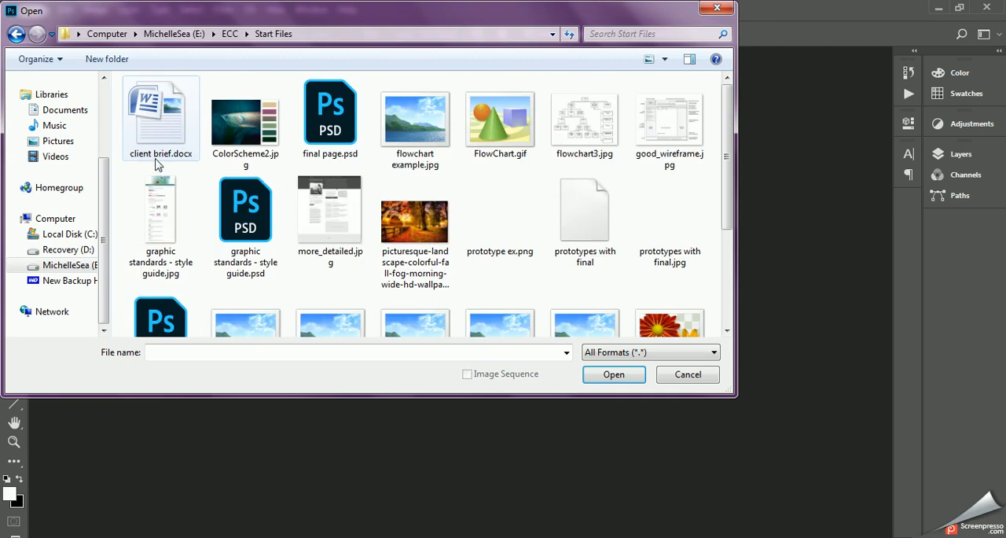
left_click(423, 227)
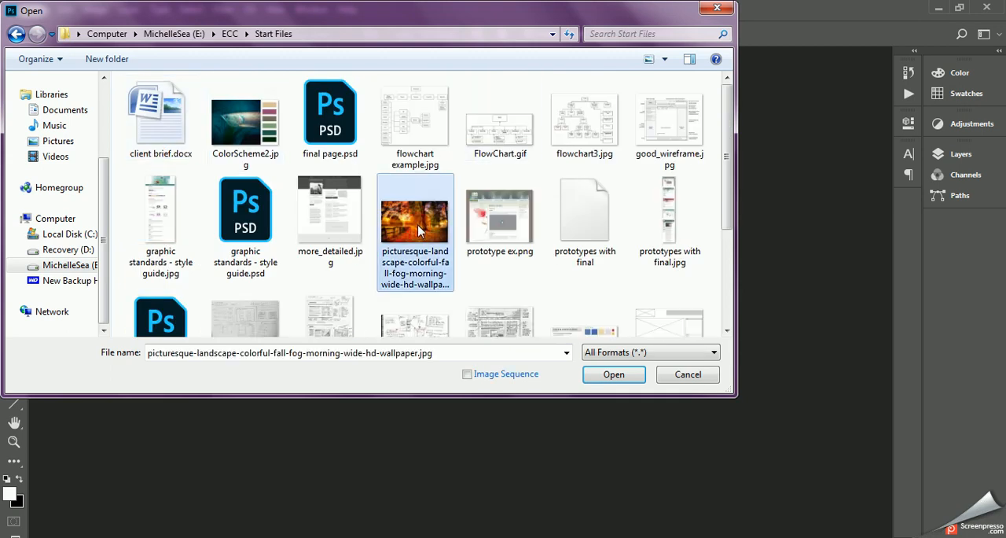
left_click(619, 382)
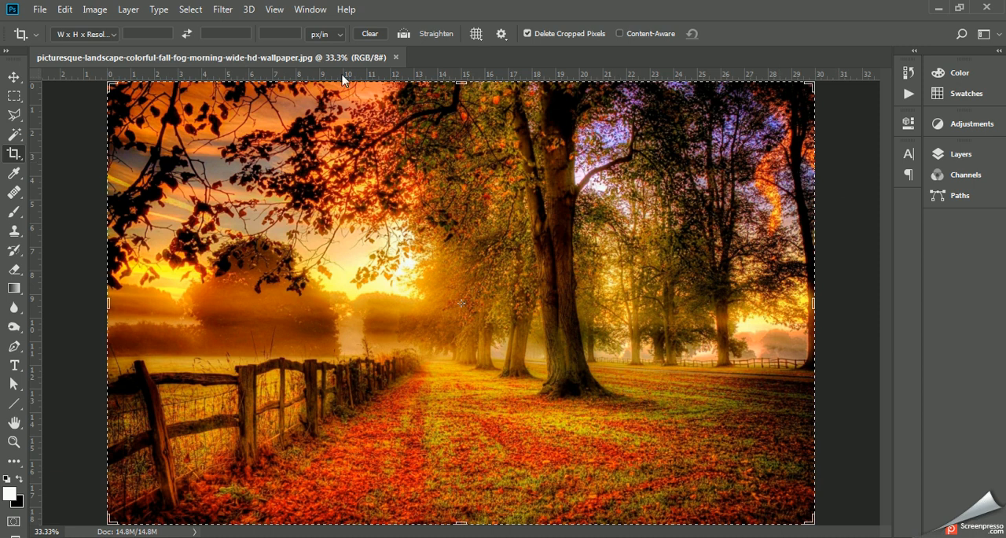
- Convert the locked Background into a regular layer named "fall landscape"
left_click(93, 15)
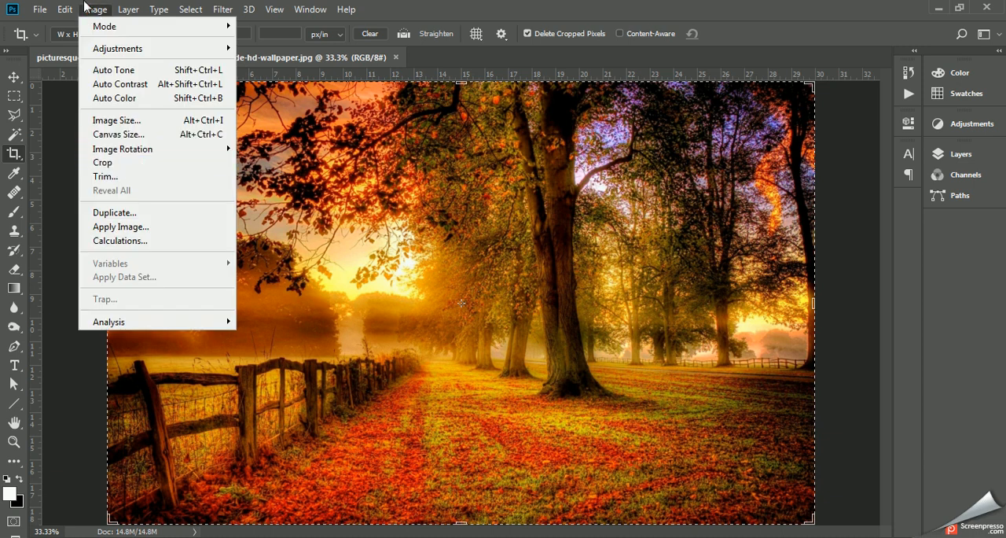
left_click(88, 10)
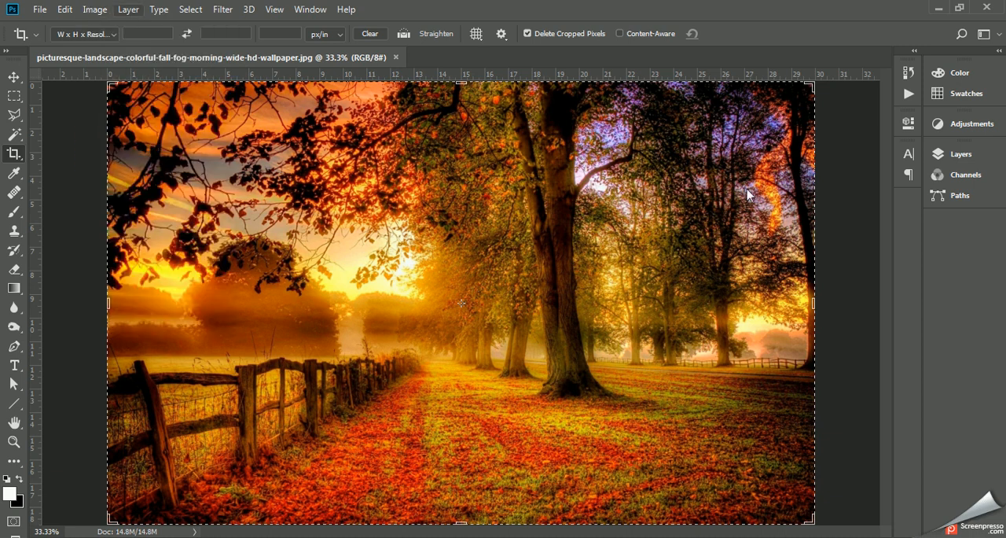
left_click(961, 154)
left_click(817, 240)
double_click(817, 241)
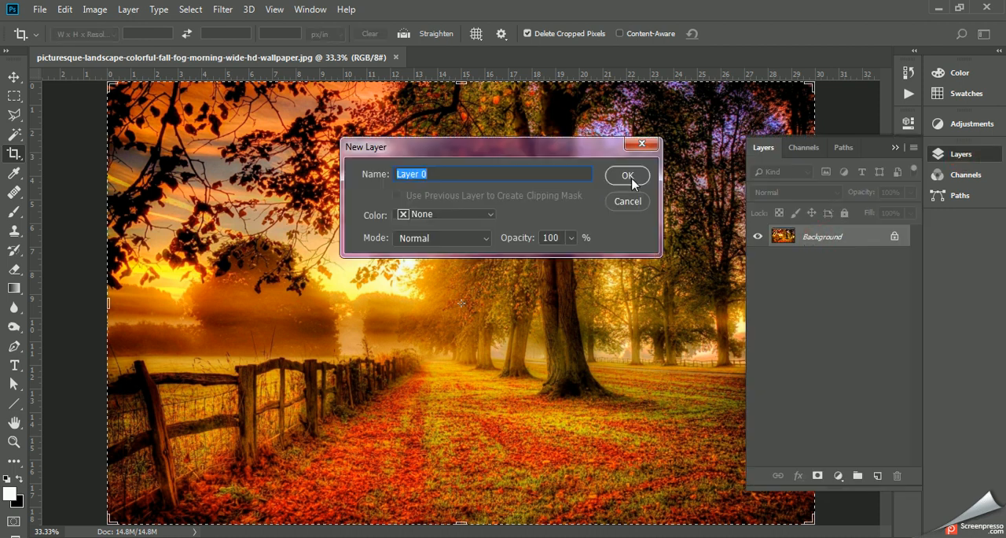
type("fall landscape")
key("Return")
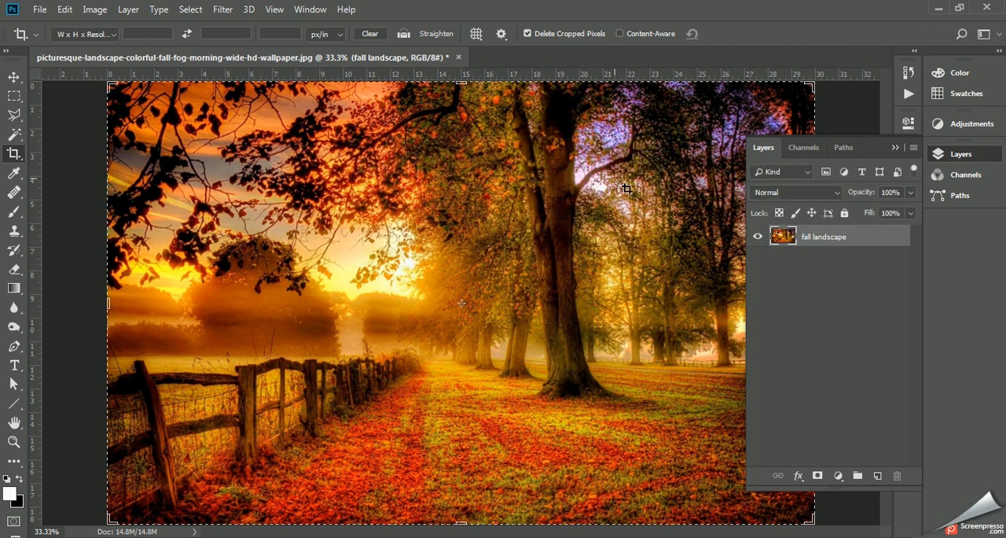
- Widen the canvas to 32 inches with the anchor at middle left, adding a blank strip along the image's right edge
left_click(96, 9)
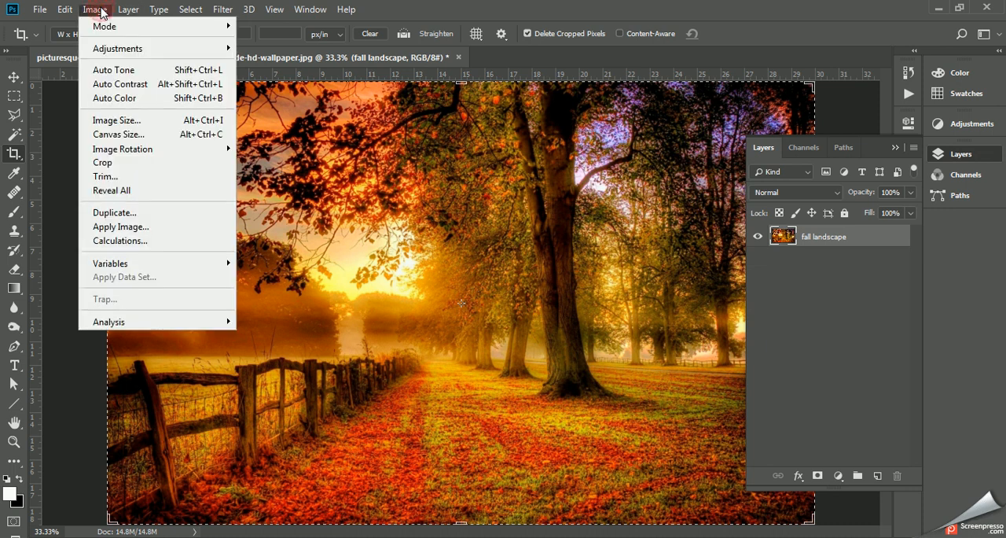
left_click(120, 135)
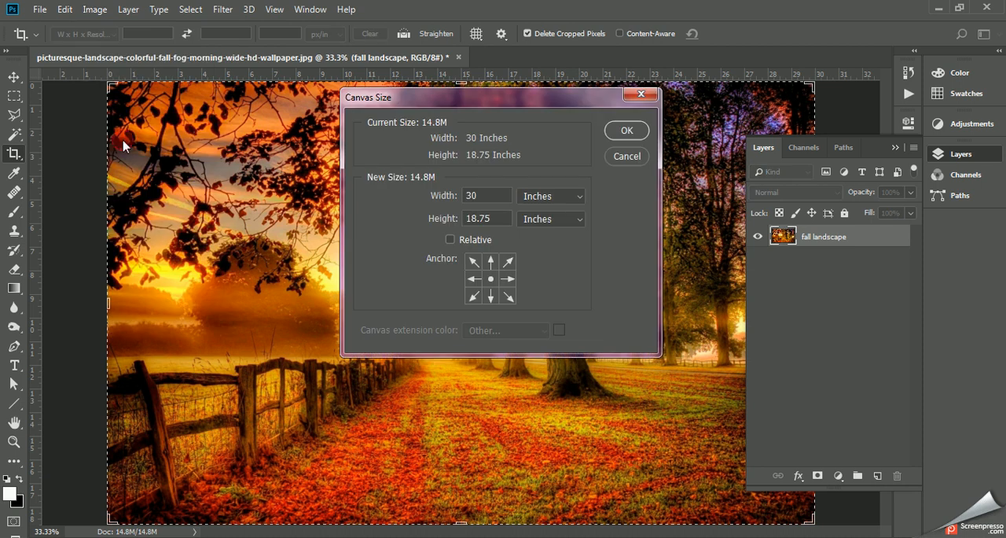
left_click(901, 146)
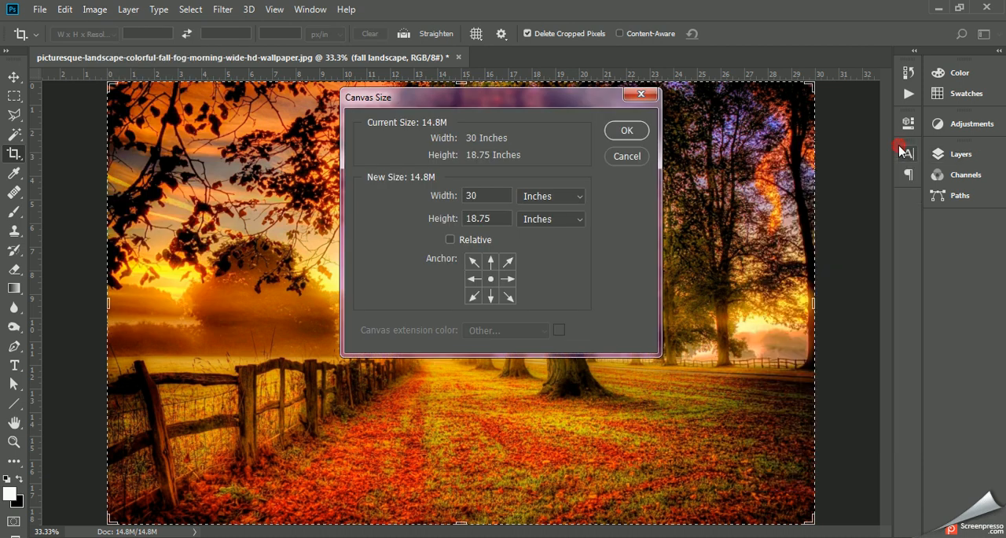
left_click(474, 280)
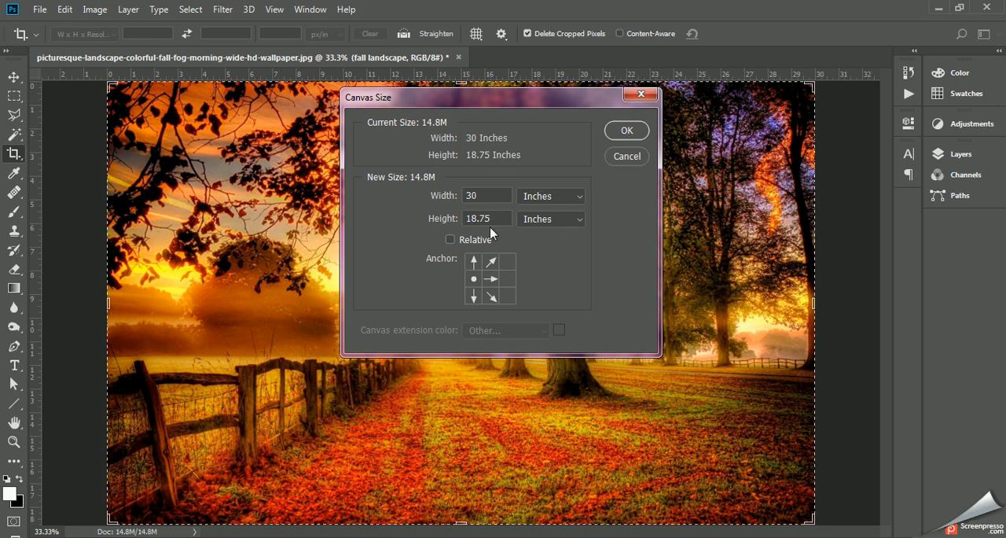
left_click_drag(484, 192, 439, 194)
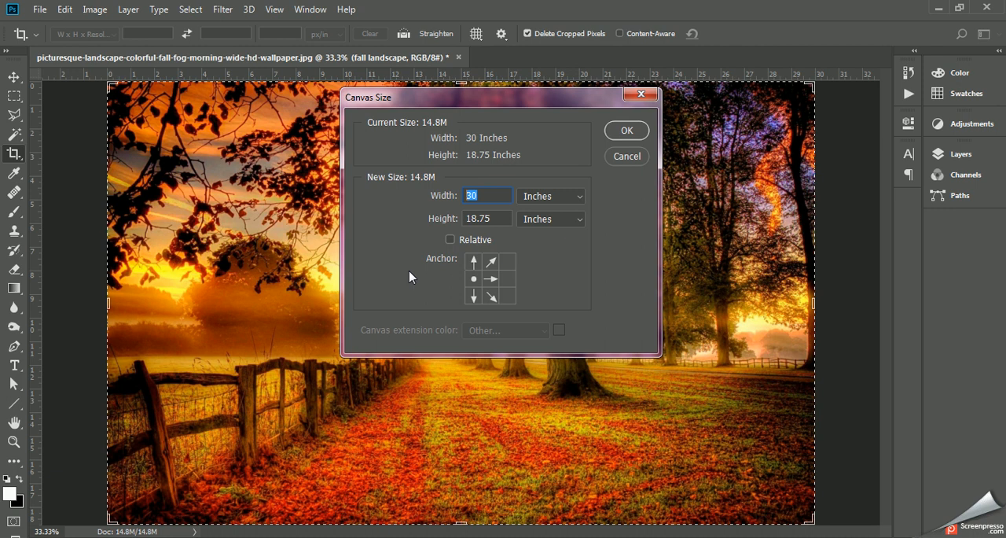
type("32")
left_click(627, 129)
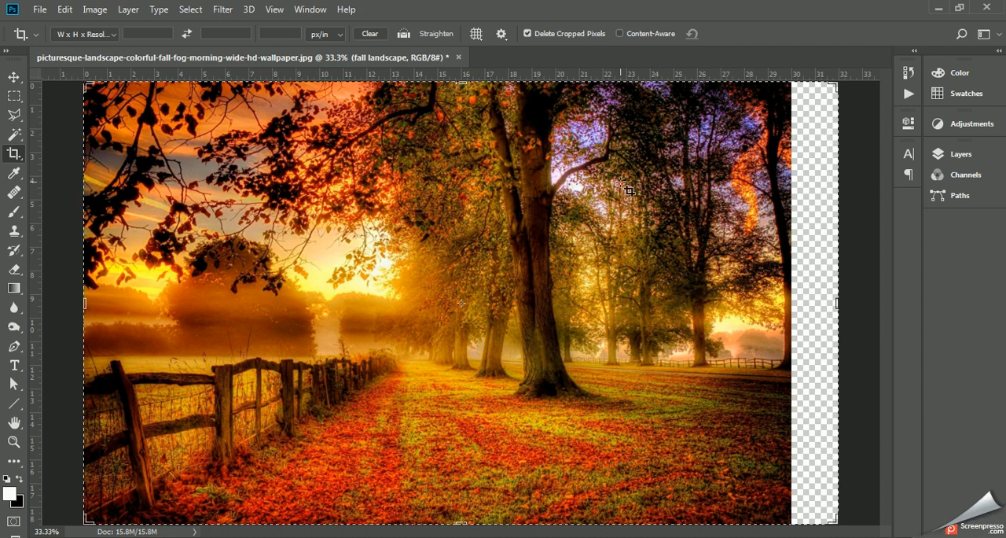
- Marquee a block about 2 by 2.25 inches at the top of the transparent strip and add a new layer
left_click(11, 95)
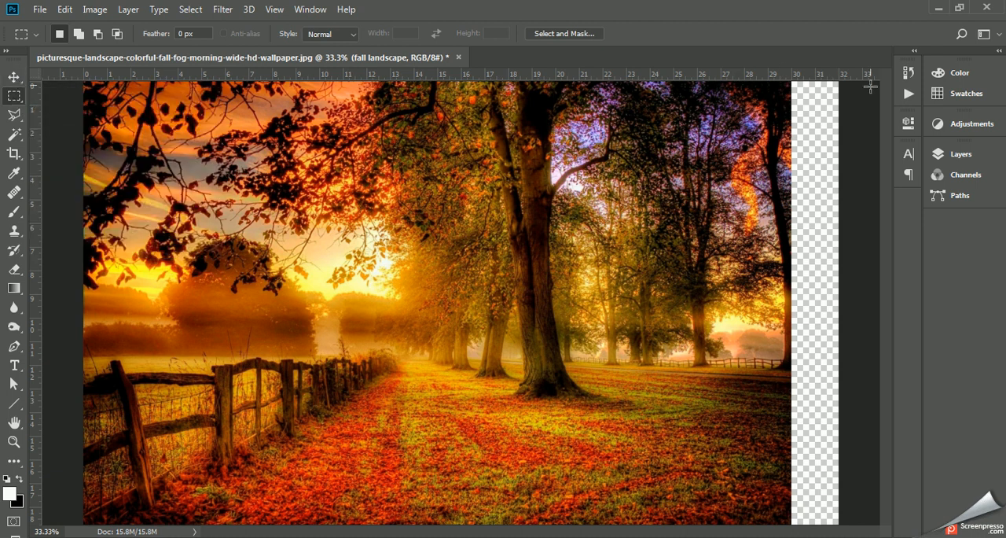
left_click_drag(839, 80, 789, 135)
left_click(956, 157)
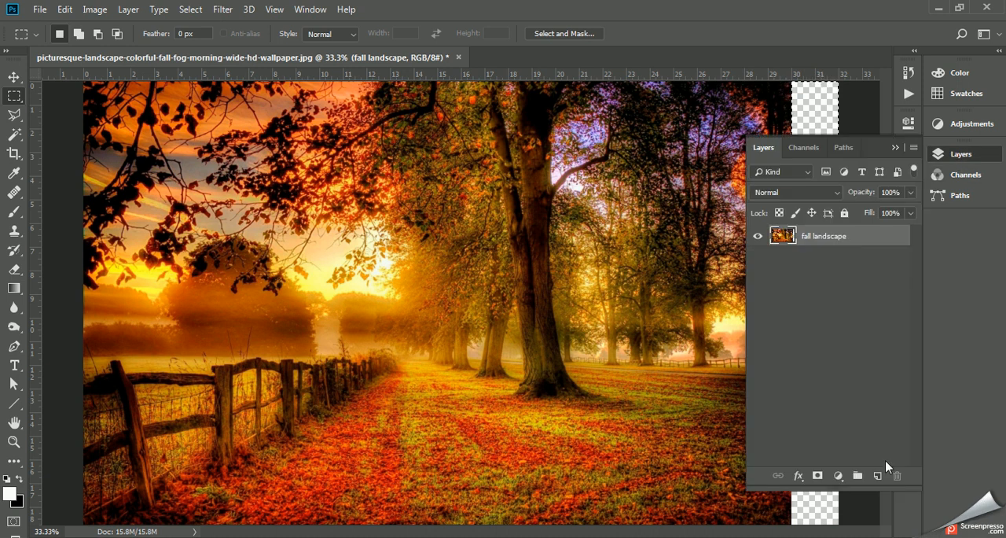
left_click(879, 476)
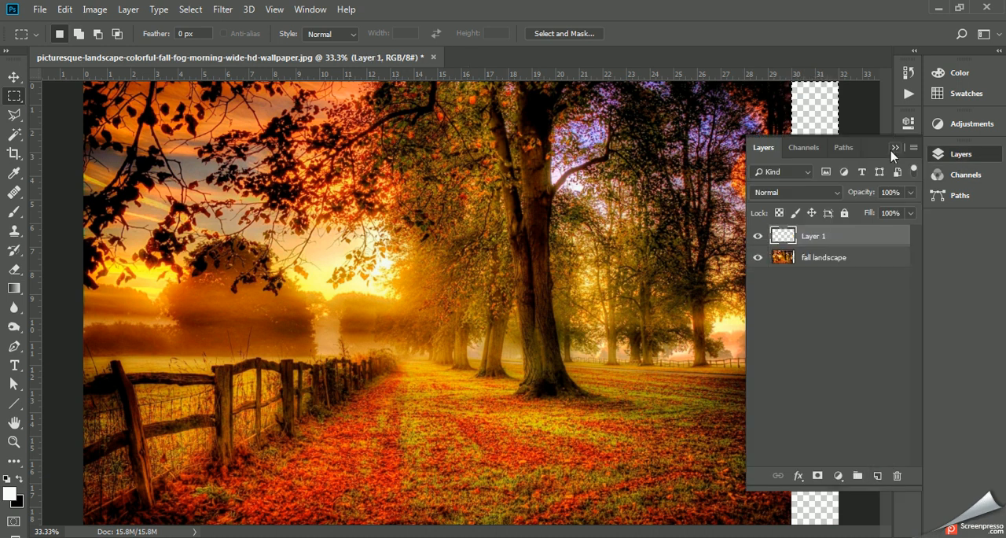
left_click(893, 148)
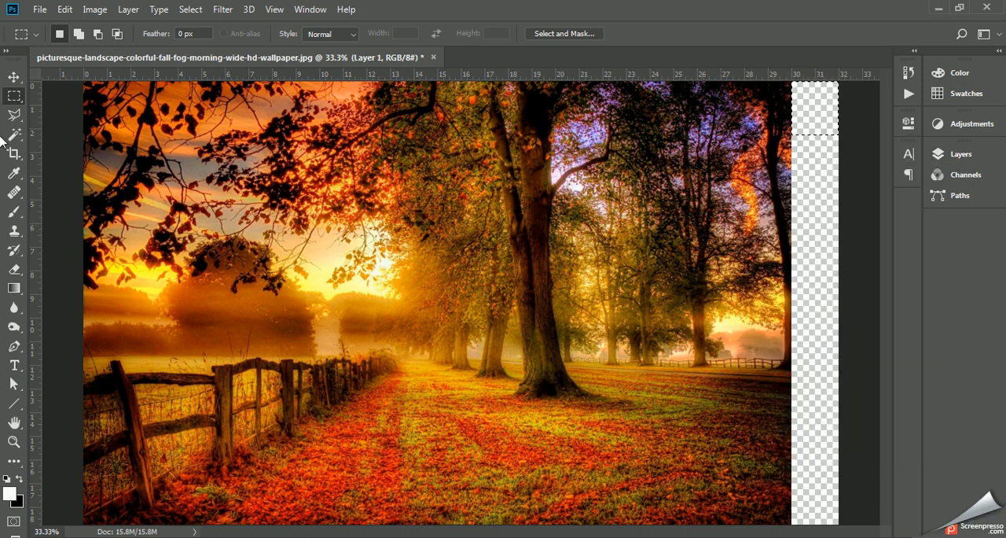
- Sample a bright red from the fallen leaves and fill the selected block with that foreground color at 100% opacity
left_click(13, 173)
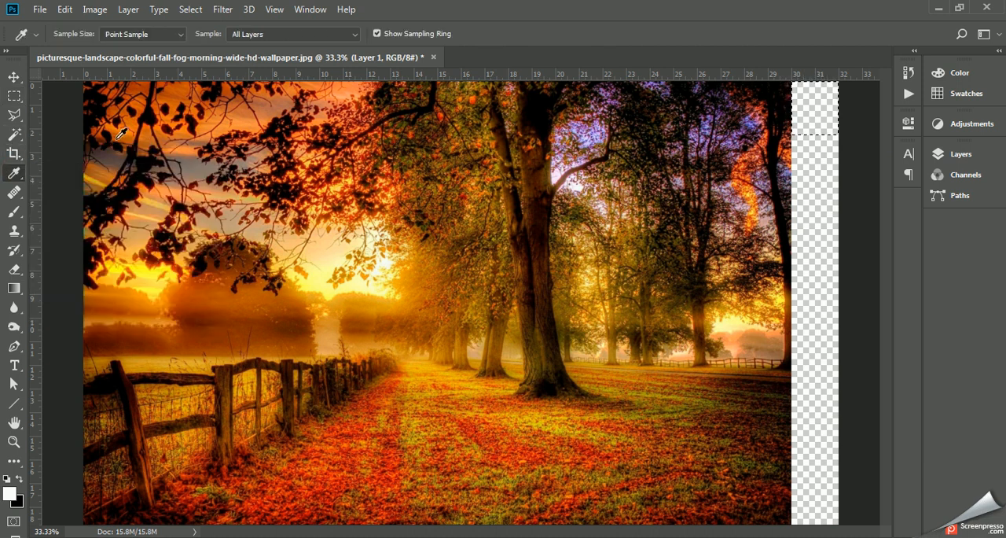
left_click(205, 129)
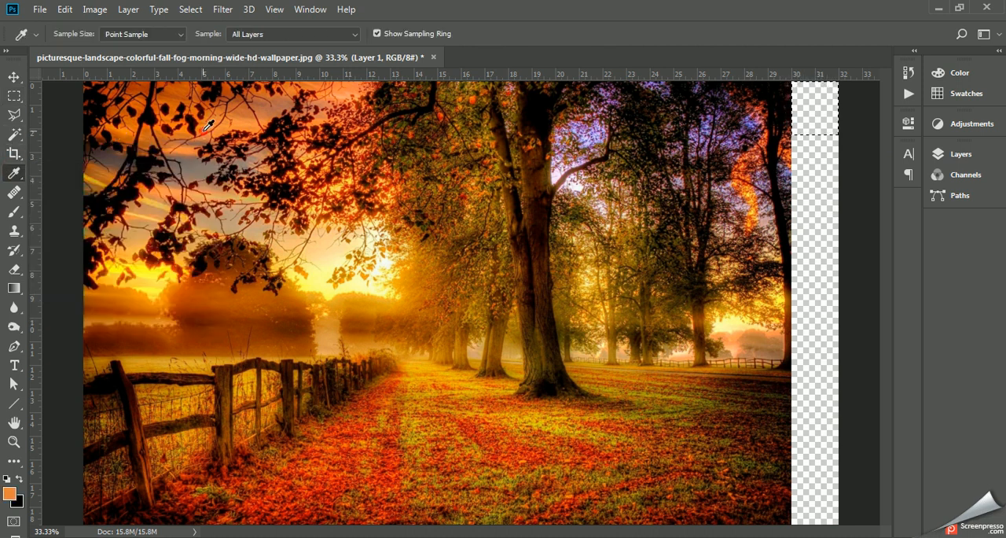
left_click(207, 126)
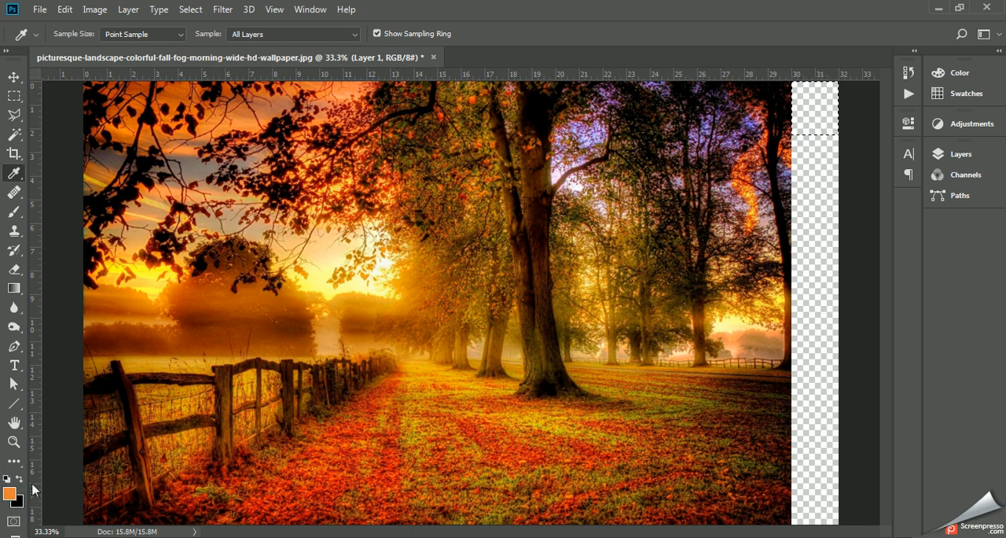
left_click(328, 478)
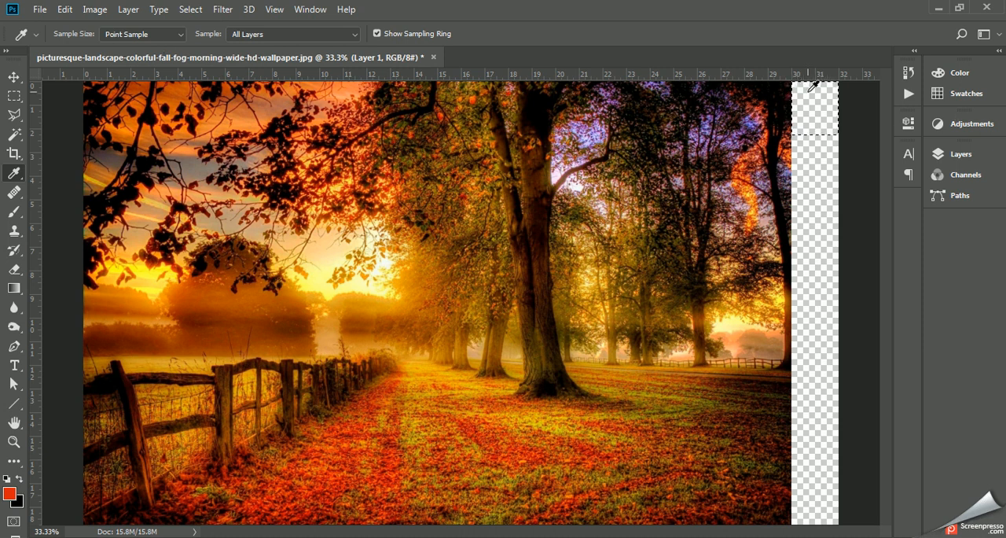
left_click(65, 9)
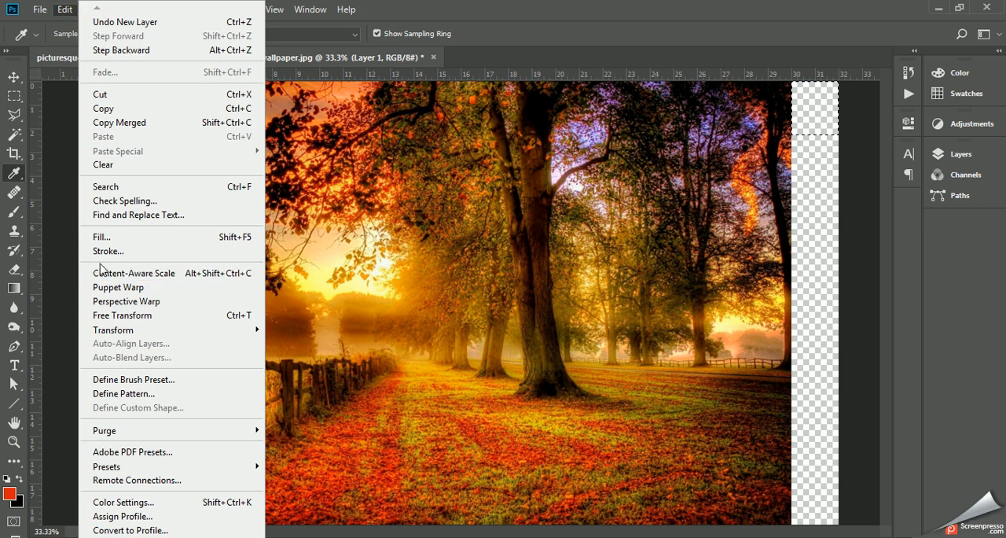
left_click(101, 236)
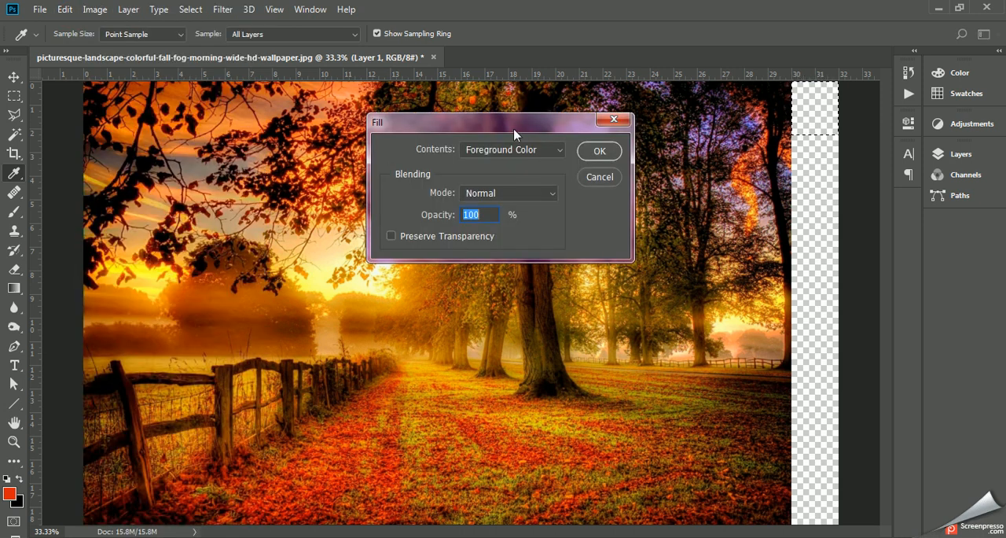
left_click(598, 151)
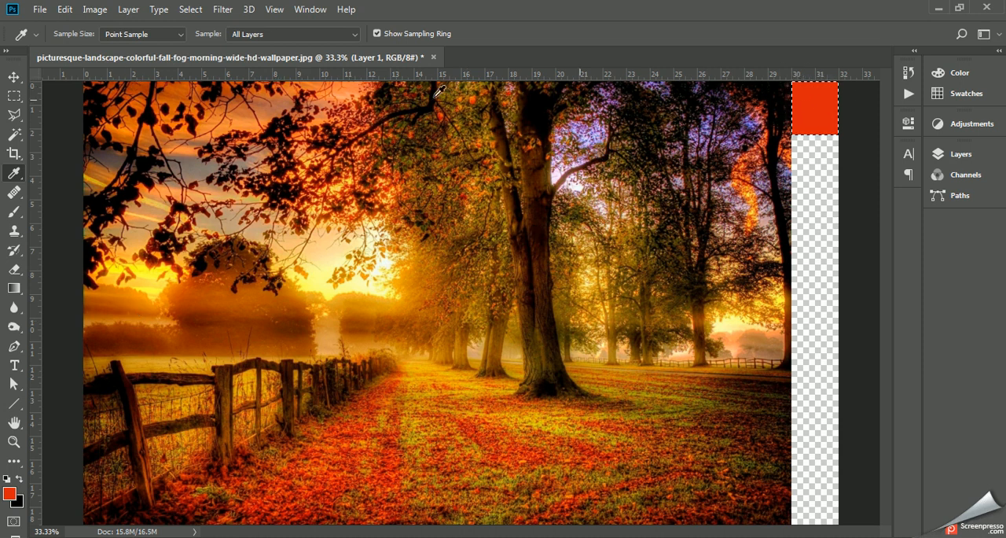
- Move the selection outline down the transparent strip until it sits directly below the red swatch
left_click(15, 98)
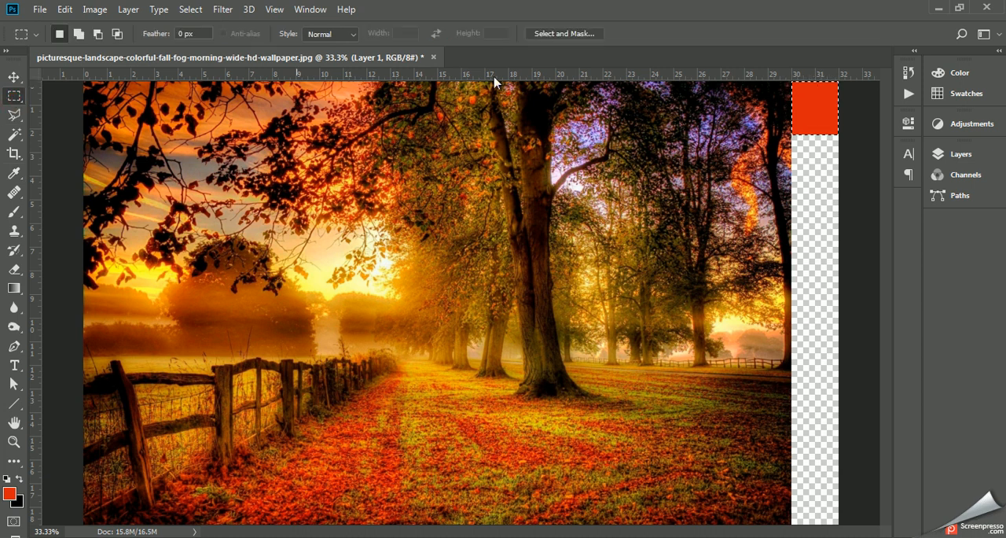
key("shift+Down")
key("shift+Down")
key("shift+Down")
key("shift+Down")
key("shift+Down")
key("shift+Down")
key("shift+Down")
key("shift+Down")
key("shift+Down")
key("shift+Down")
key("shift+Down")
key("shift+Down")
key("shift+Down")
key("shift+Down")
key("shift+Down")
key("shift+Down")
key("shift+Down")
key("shift+Down")
key("shift+Down")
key("shift+Down")
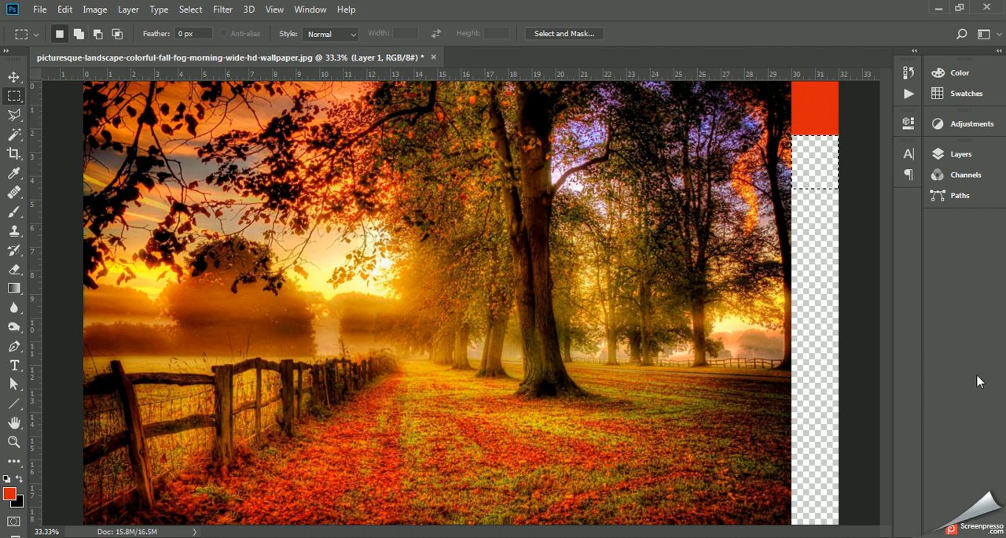
- Add another new layer above the red swatch's layer for the second color swatch
left_click(959, 156)
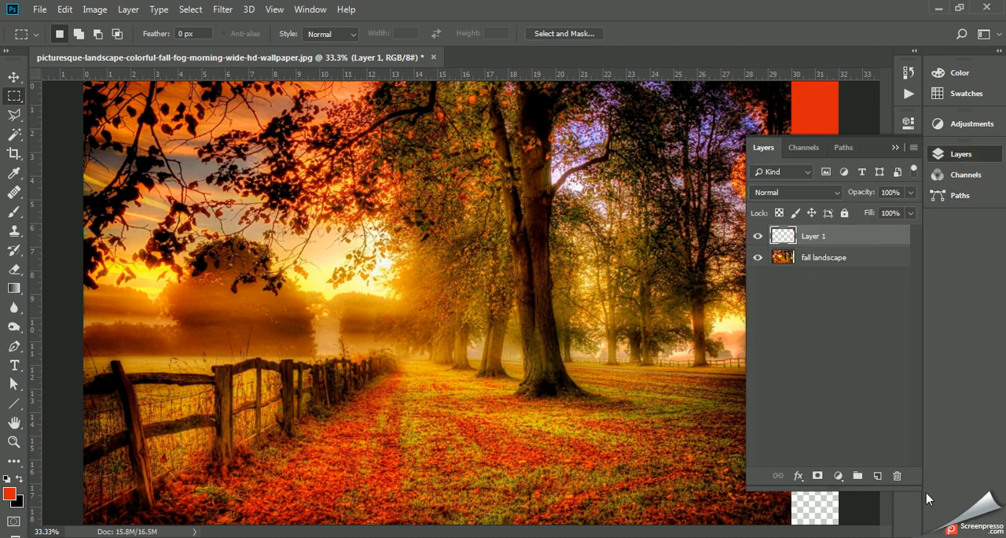
left_click(877, 475)
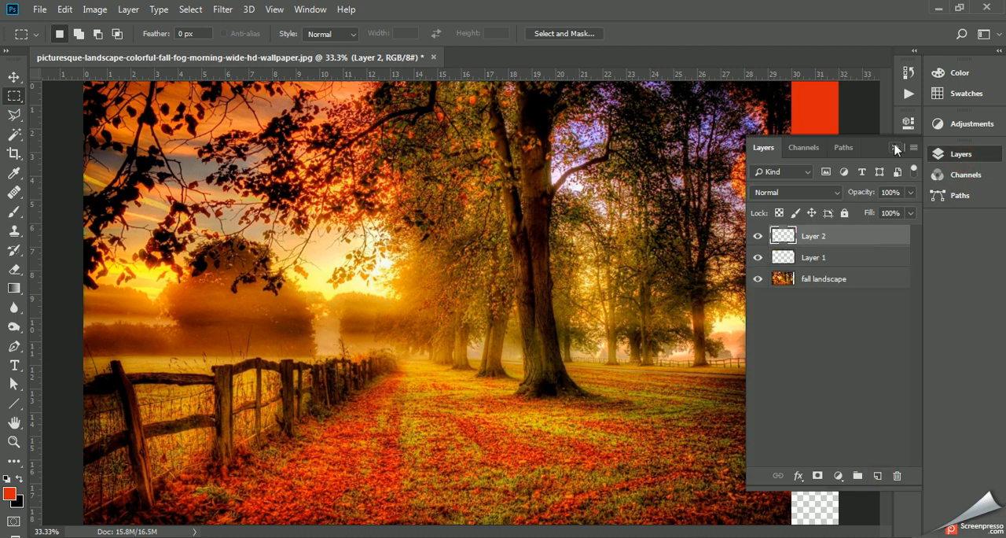
left_click(896, 148)
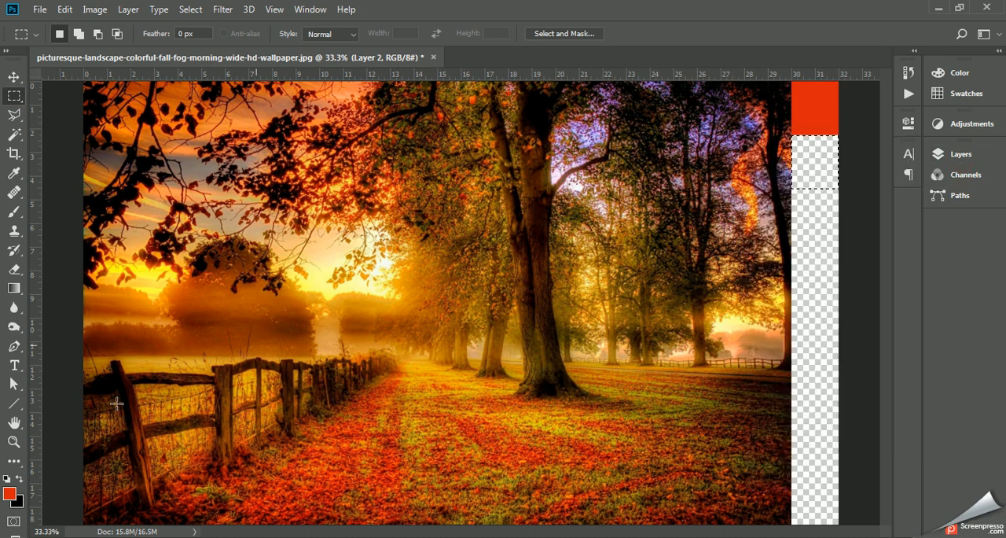
- Pick a dark shade of the current red as the foreground color and fill the selection below the red swatch with it
left_click(9, 494)
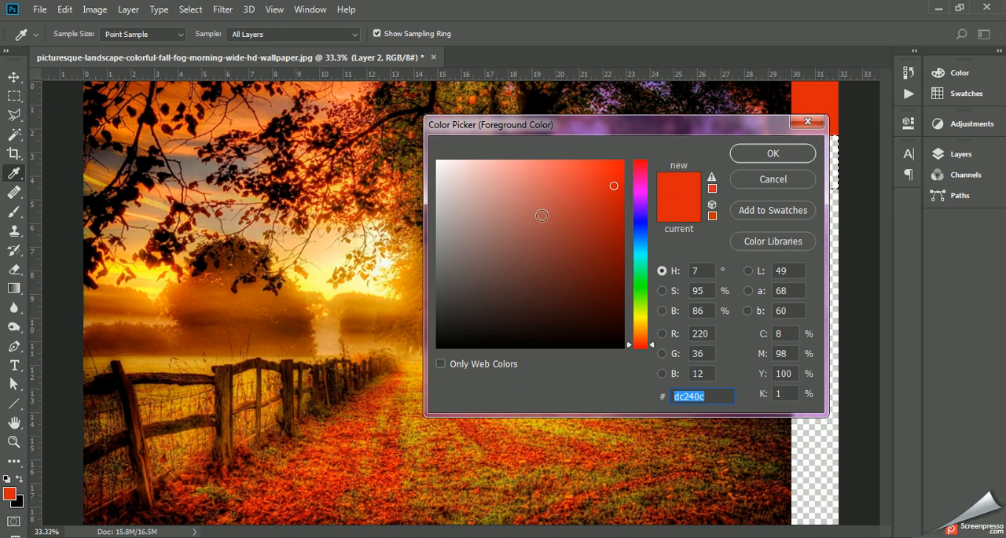
left_click_drag(602, 279, 621, 290)
left_click(761, 152)
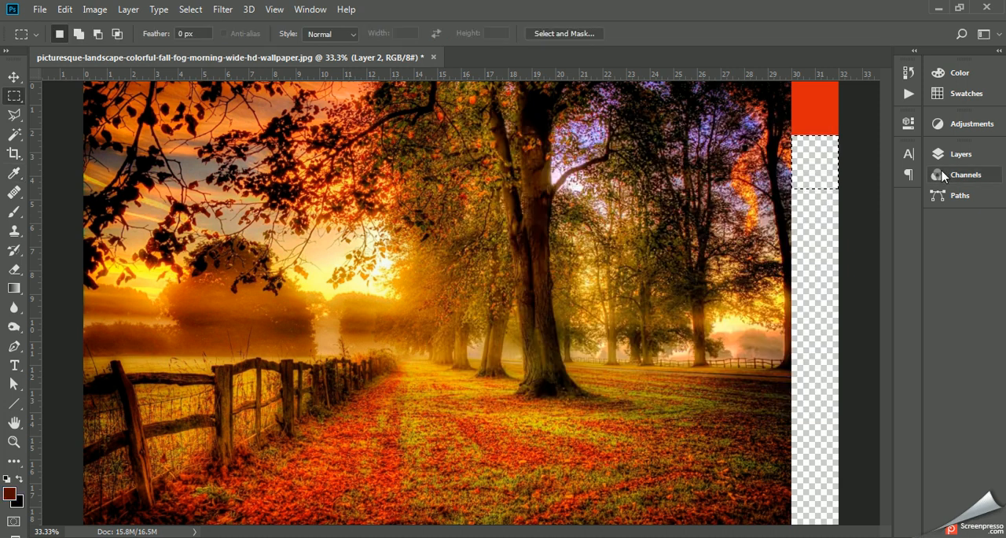
left_click(64, 9)
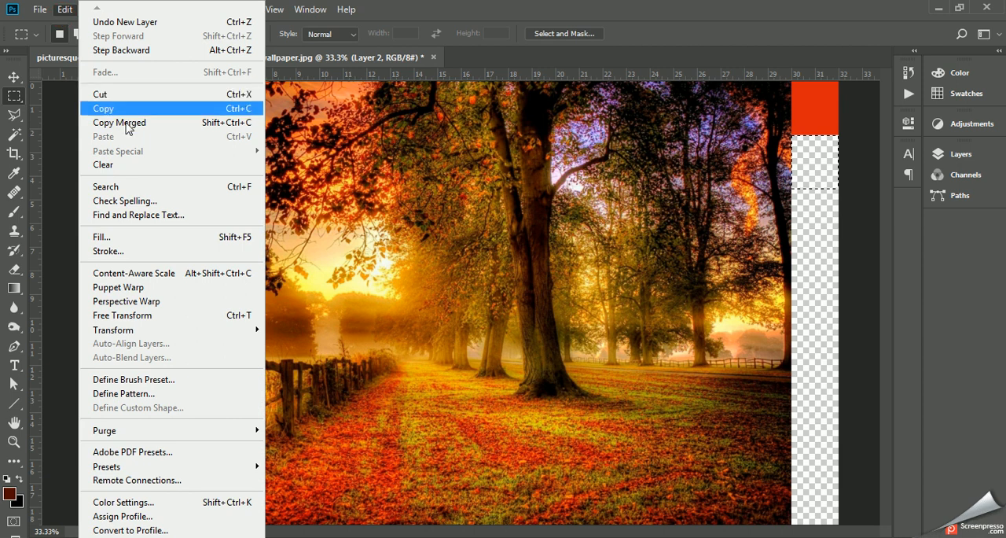
left_click(110, 237)
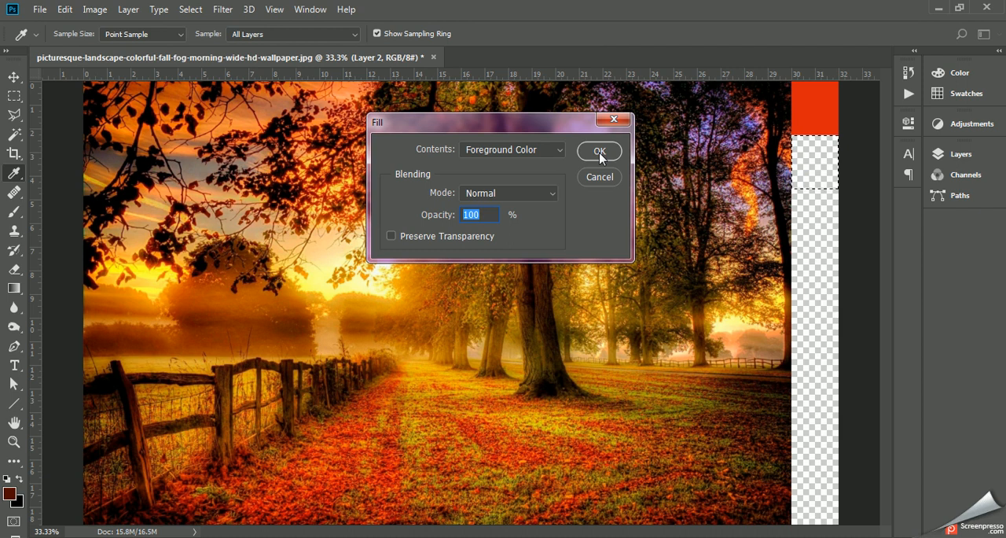
left_click(600, 151)
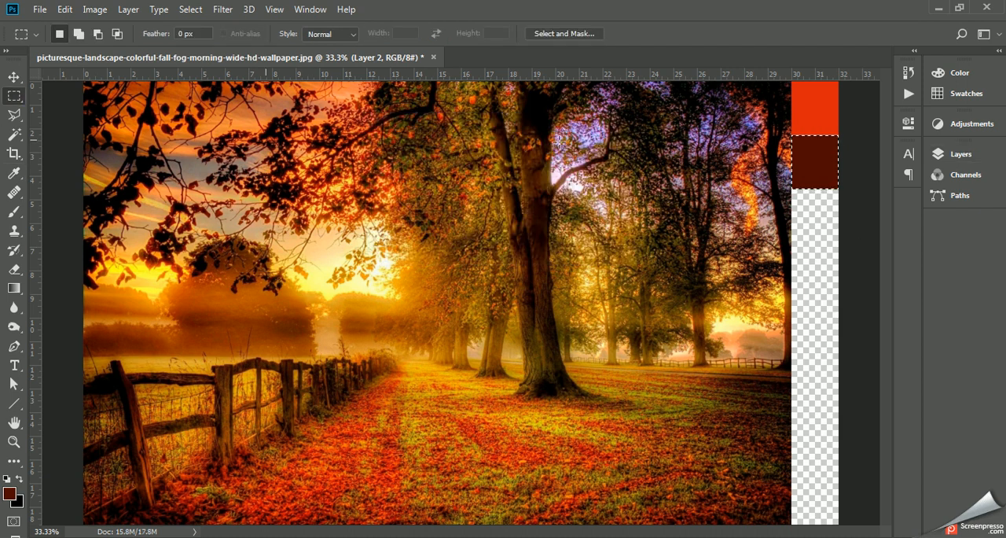
- Move the selection outline down the transparent strip until it sits directly below the dark red swatch
key("shift")
key("shift+Down")
key("shift+Down")
key("shift+Down")
key("shift+Down")
key("shift+Down")
key("shift+Down")
key("shift+Down")
key("shift+Down")
key("shift+Down")
key("shift+Down")
key("shift+Down")
key("shift+Down")
key("shift+Down")
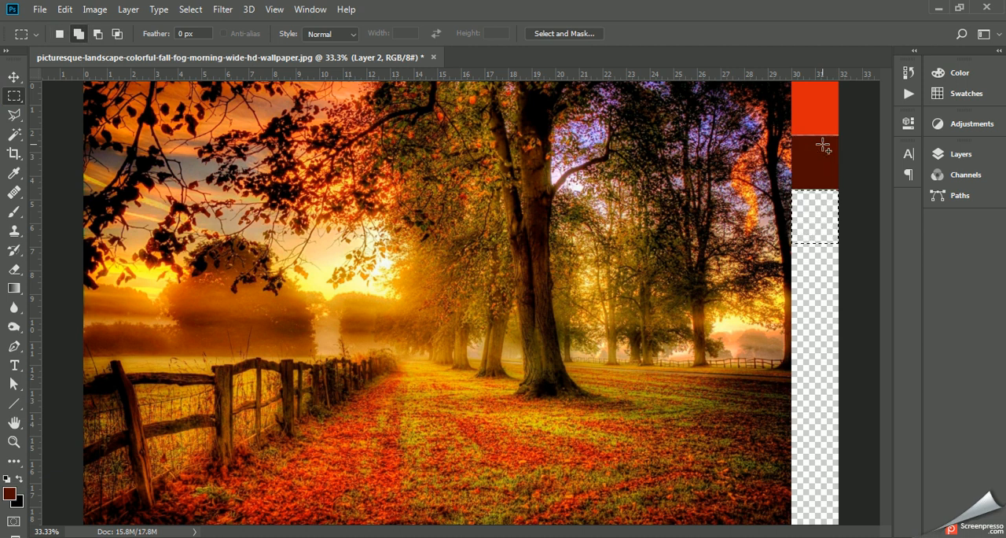
- Add a new layer above the dark red swatch's layer for the third color swatch
left_click(960, 155)
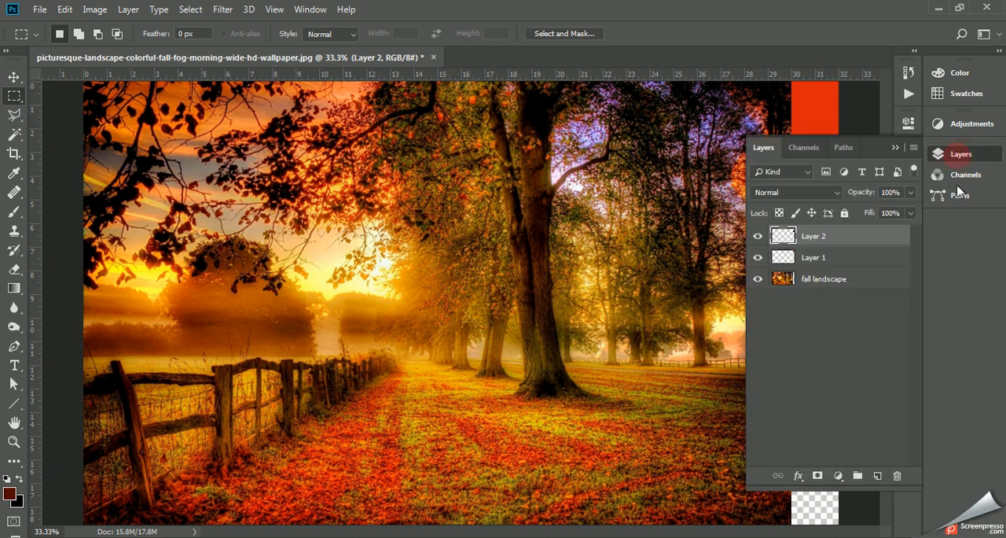
left_click(878, 476)
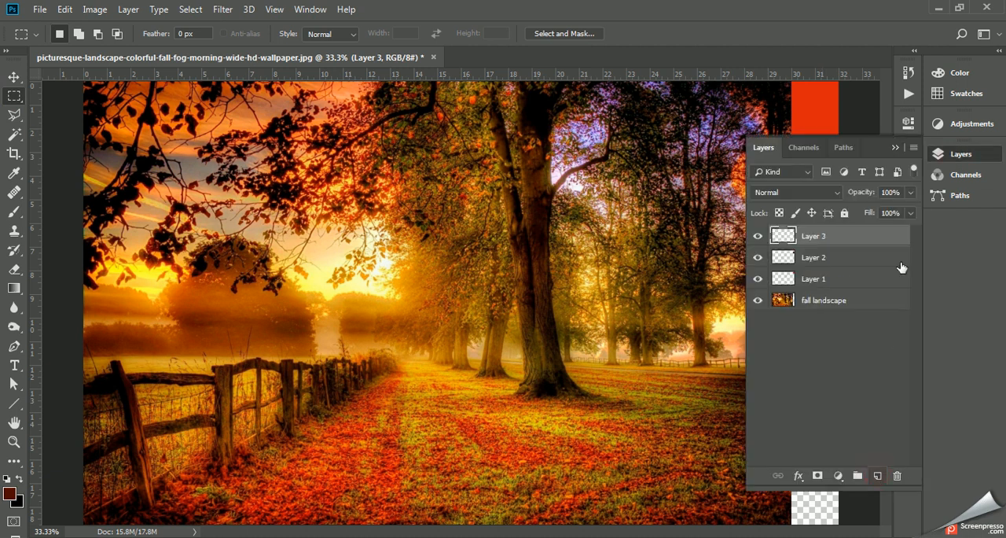
left_click(897, 147)
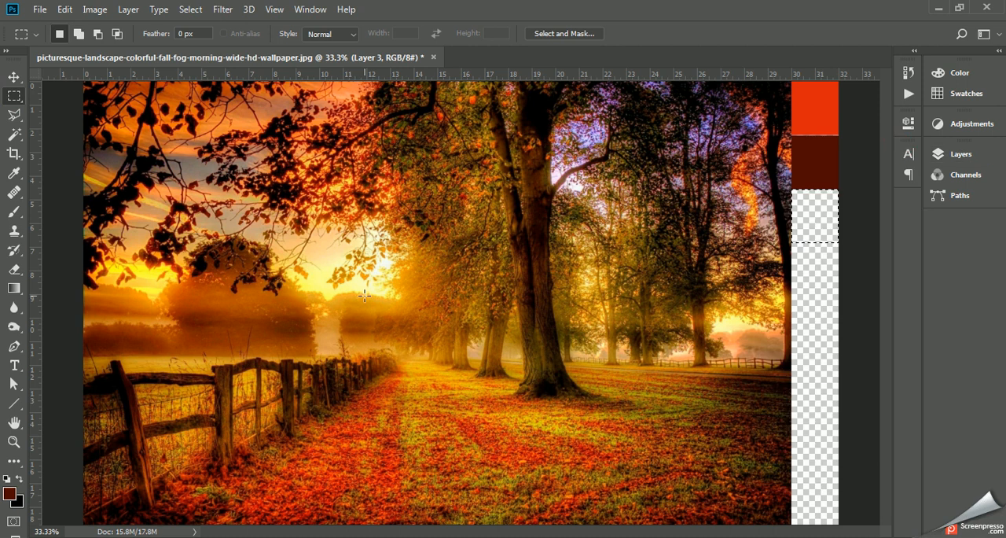
- Set the foreground color to pale pink facec8 and fill the selection below the dark red swatch with it at 100% opacity
left_click(10, 495)
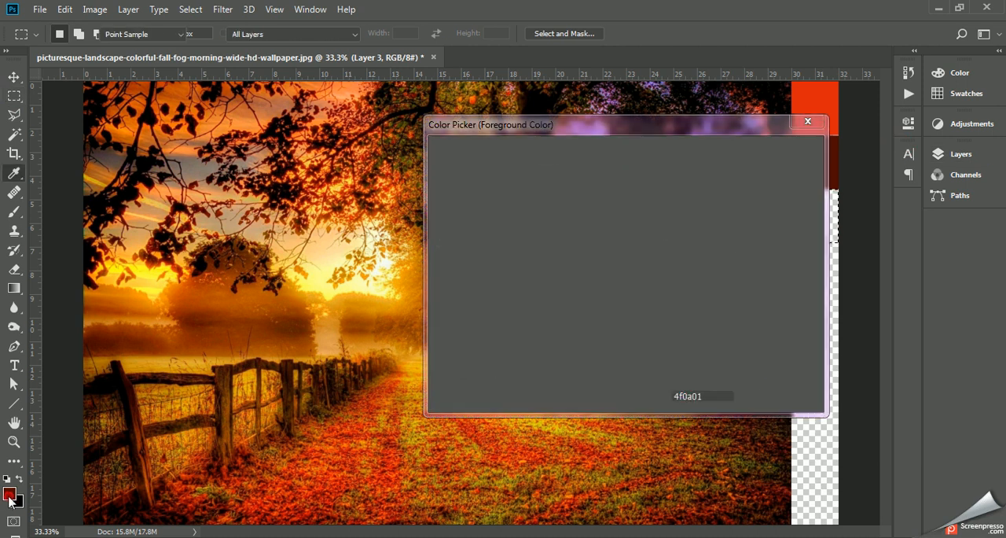
left_click(486, 161)
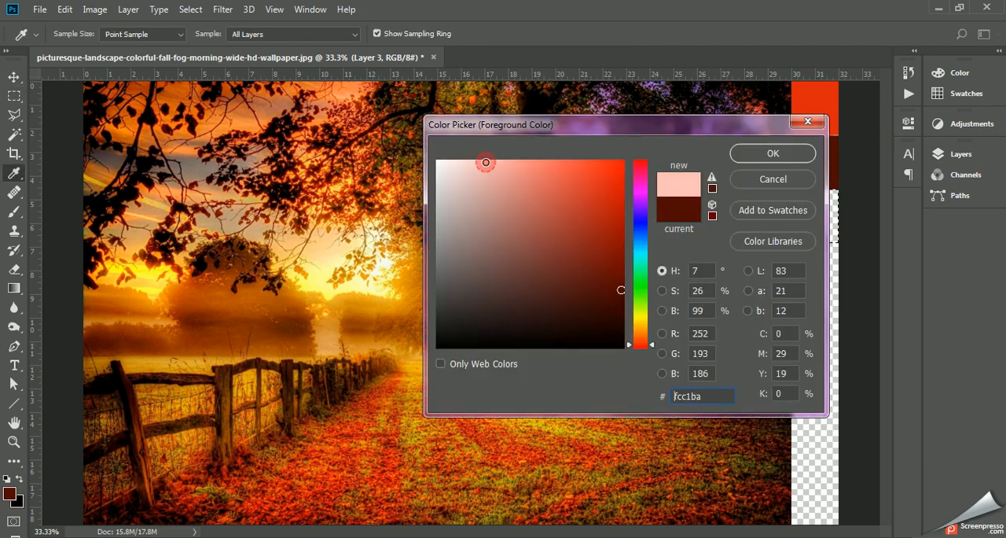
left_click(473, 163)
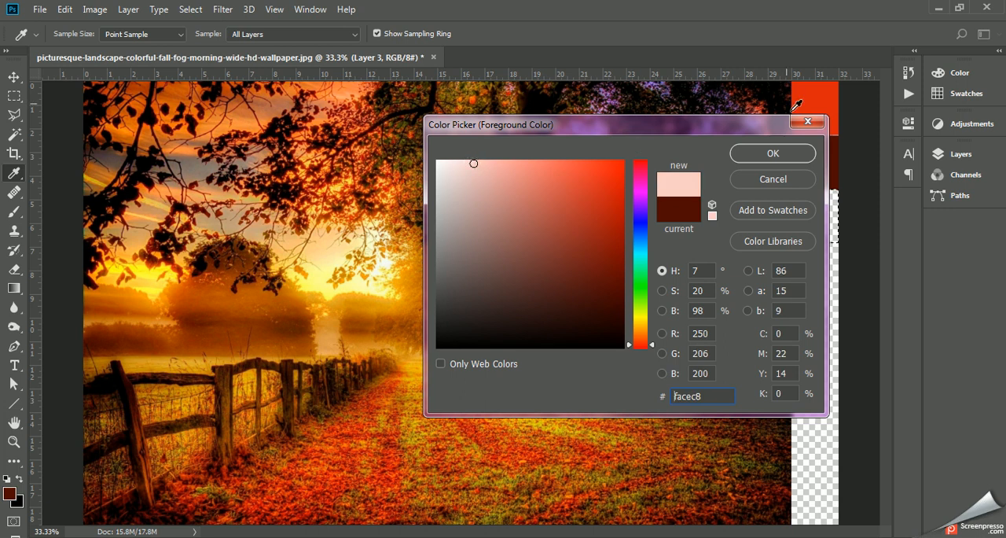
left_click(773, 154)
key("m")
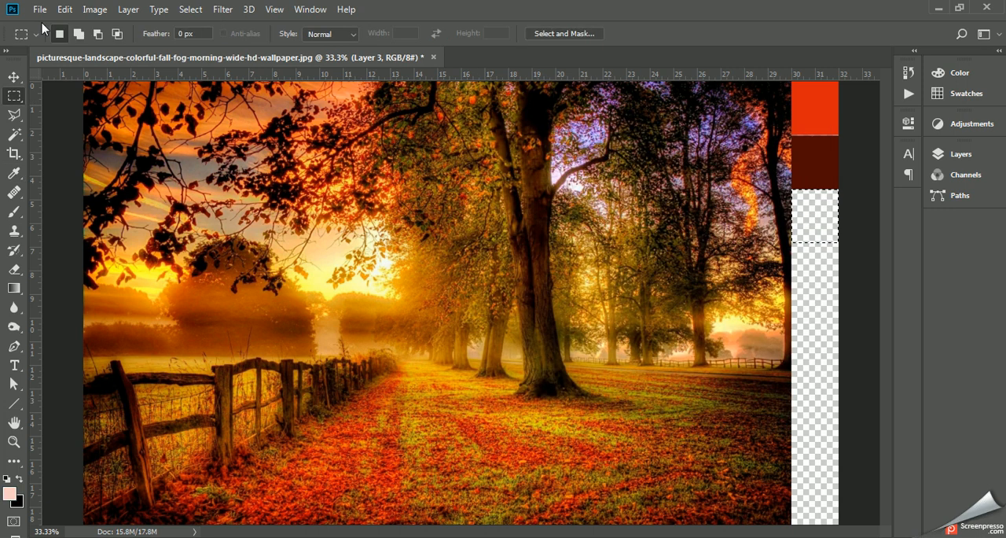
left_click(66, 9)
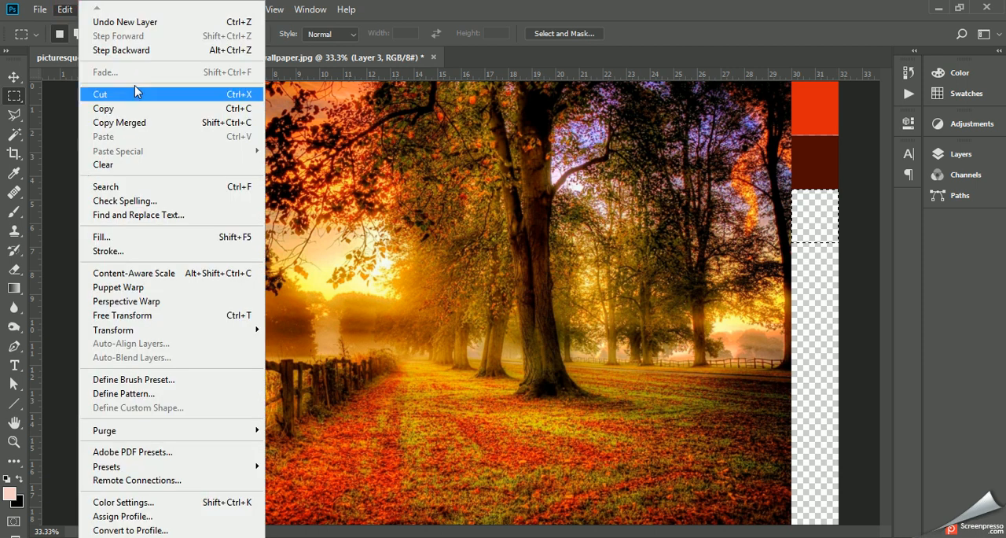
left_click(102, 236)
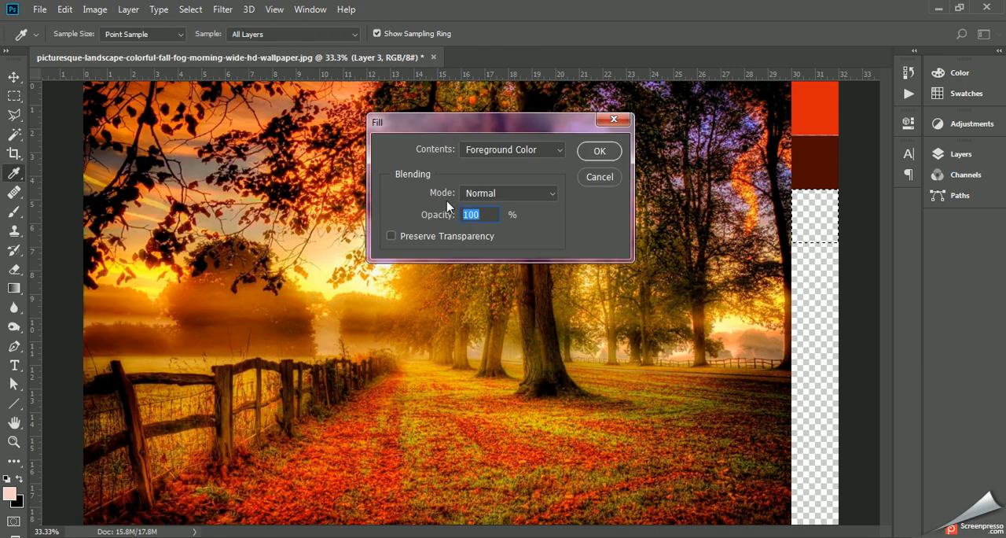
left_click(597, 152)
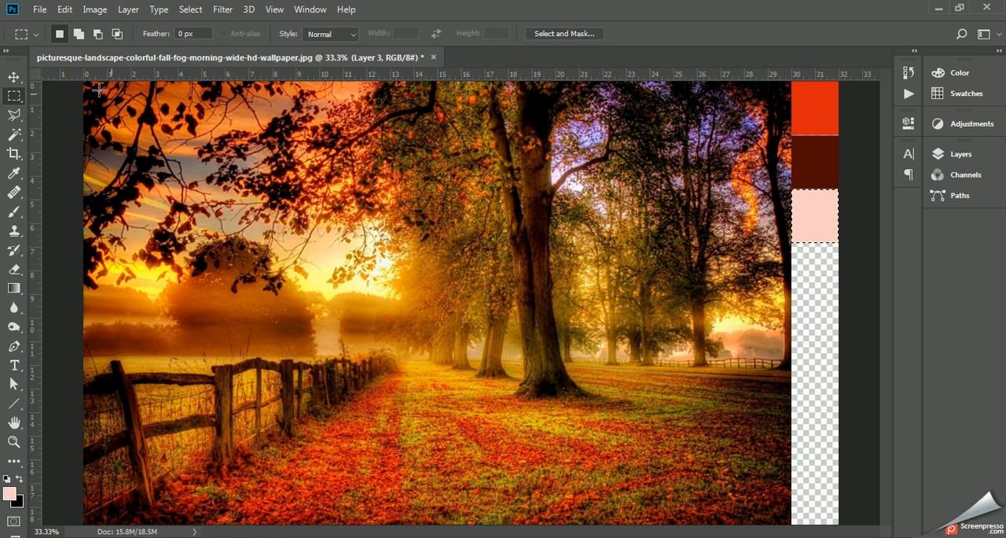
- Move the selection outline down and nudge it until it lines up directly below the pale pink swatch
key("shift+Down")
key("shift+Down")
key("shift+Down")
key("shift+Down")
key("shift+Down")
key("shift+Down")
key("shift+Down")
key("shift+Down")
key("shift+Down")
key("shift+Down")
key("shift+Down")
key("shift+Down")
key("shift+Down")
key("shift+Down")
key("shift+Down")
key("shift+Down")
key("shift+Down")
key("shift+Down")
key("shift+Down")
key("shift+Down")
key("shift+Down")
key("shift+Down")
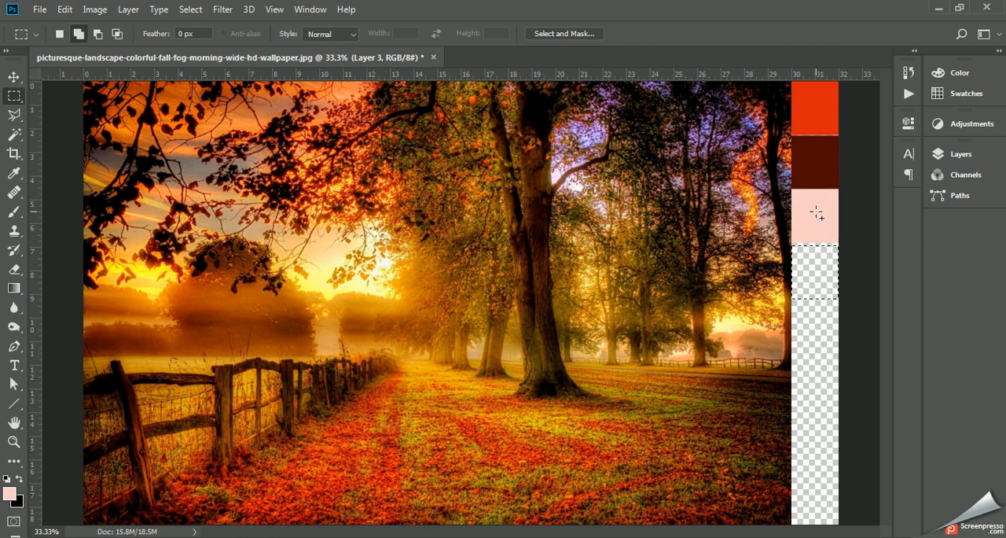
key("shift+Up")
key("Down")
key("Down")
key("Down")
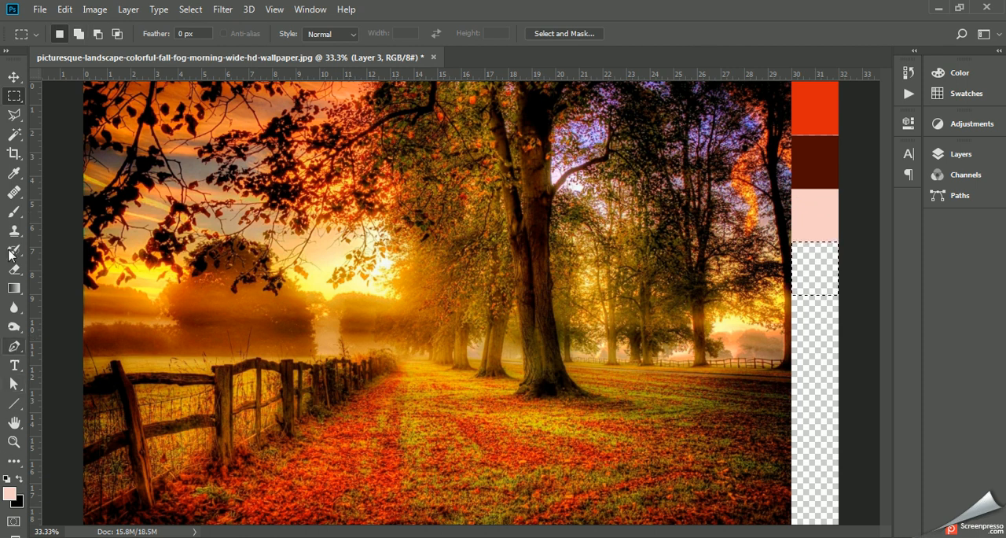
- Sample a purple from the sky between the trees and fill the selection below the pale pink swatch with it at 100% opacity
left_click(14, 173)
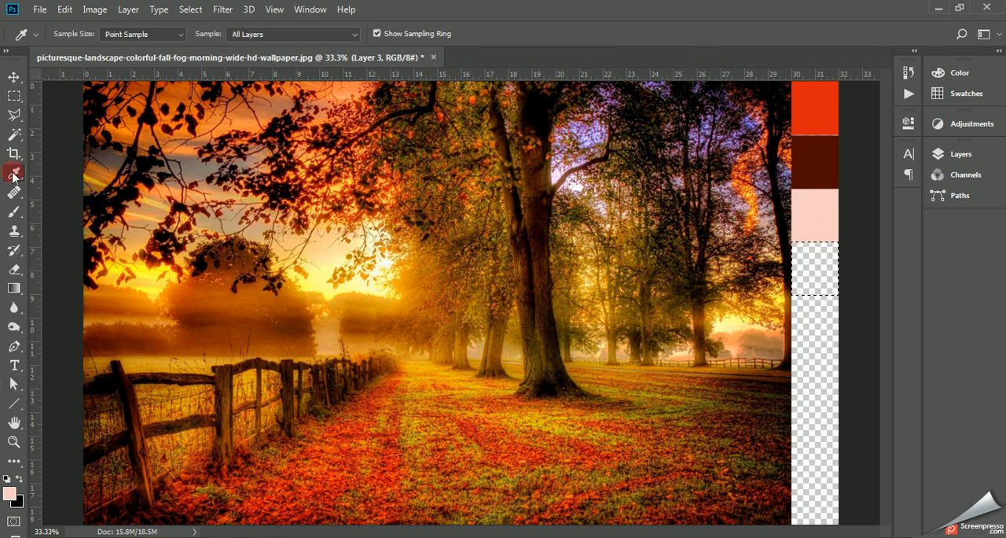
left_click(587, 135)
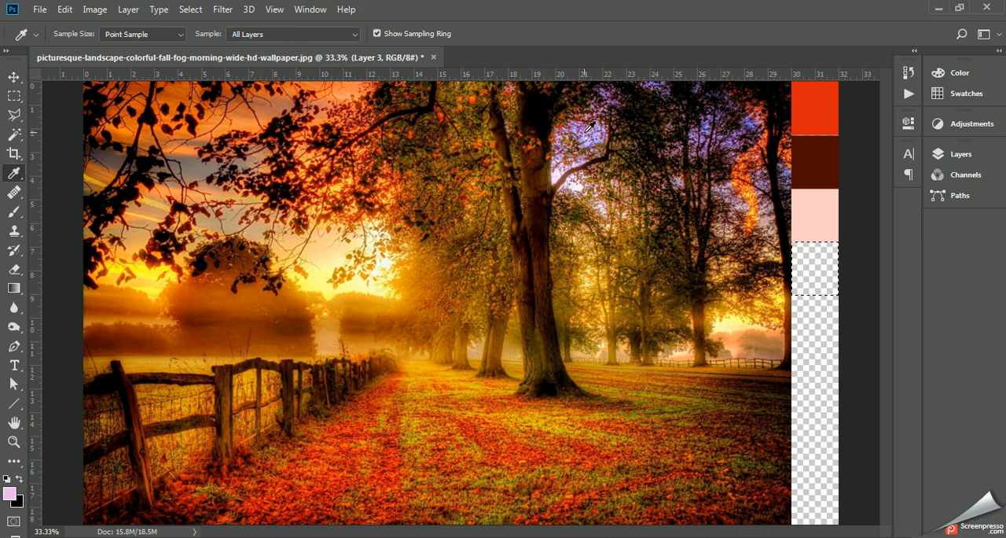
left_click(590, 131)
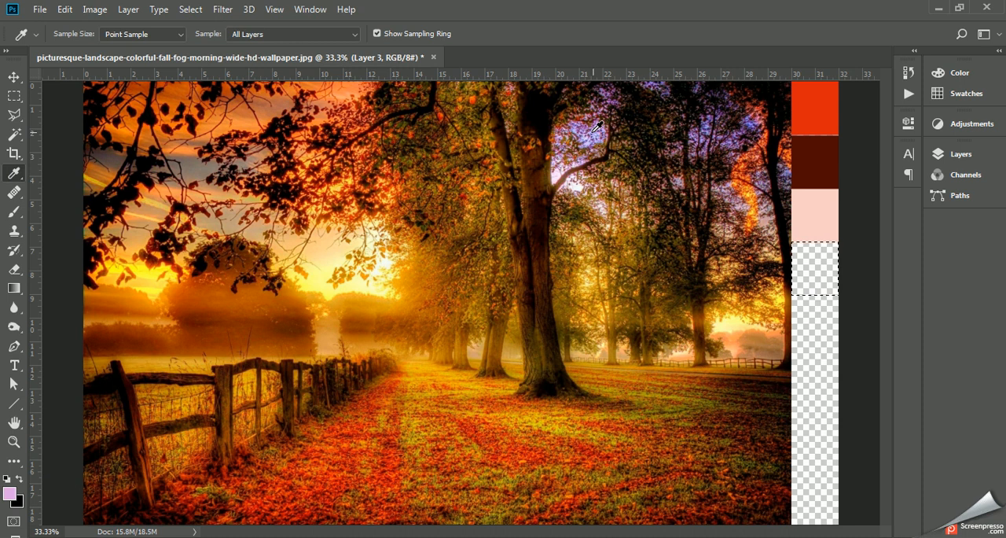
left_click(598, 126)
left_click(65, 9)
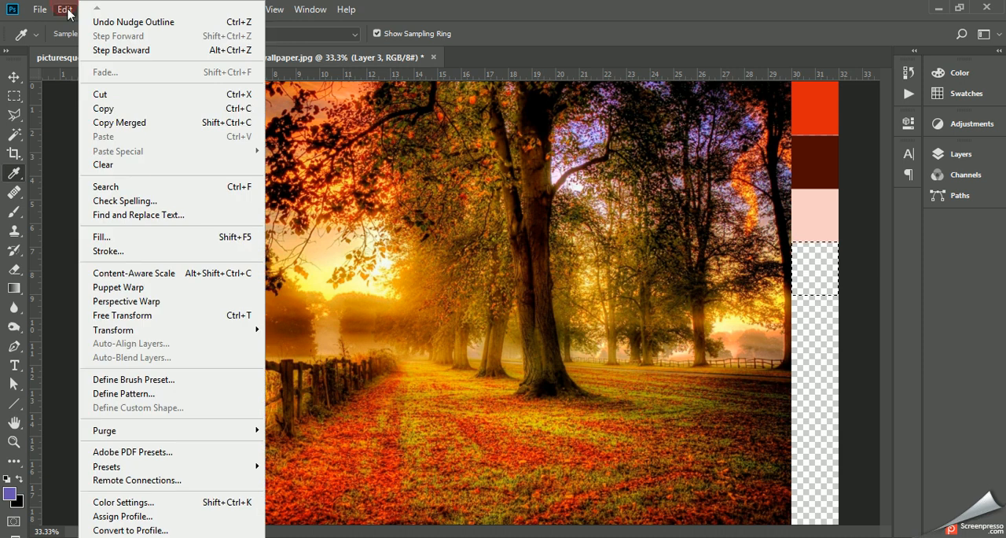
left_click(135, 236)
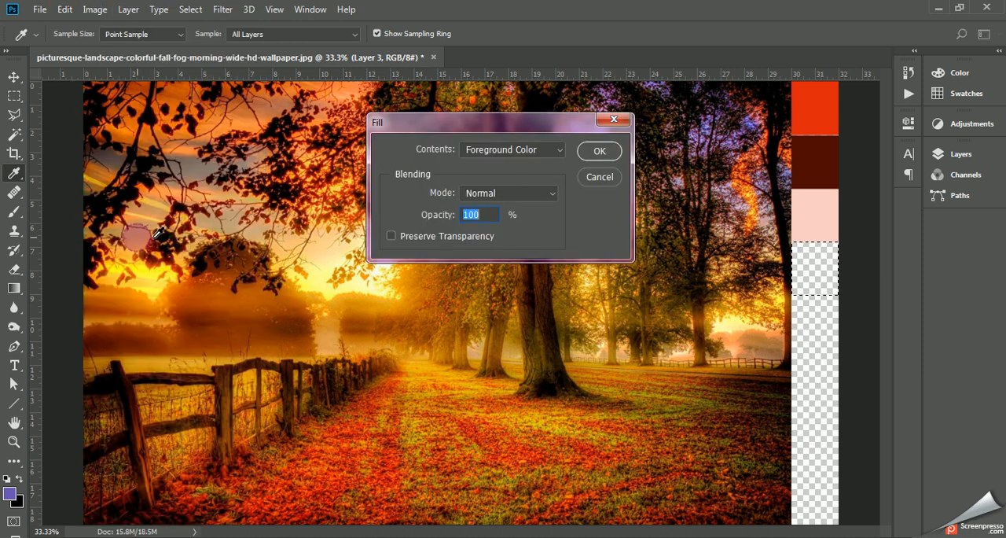
left_click(599, 151)
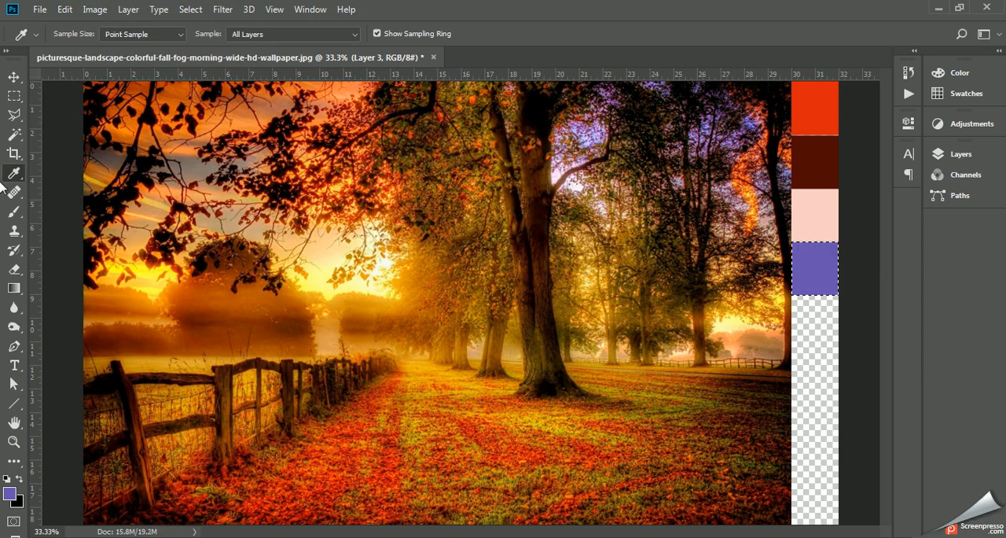
- Move the marquee selection down the strip until it sits directly below the purple swatch
left_click(14, 95)
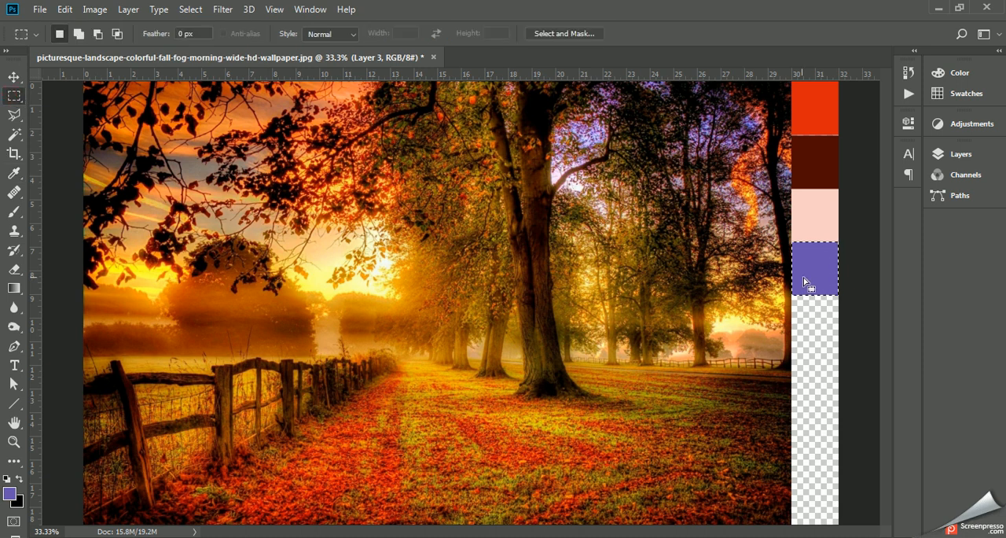
left_click_drag(817, 265, 817, 276)
key("shift+Down")
key("shift+Down")
key("shift+Down")
key("shift+Down")
key("shift+Down")
key("shift+Down")
key("shift+Down")
key("shift+Down")
key("shift+Down")
key("shift+Down")
key("shift+Down")
key("shift+Down")
key("shift+Down")
key("shift+Down")
key("shift+Down")
key("shift+Down")
key("Up")
key("Up")
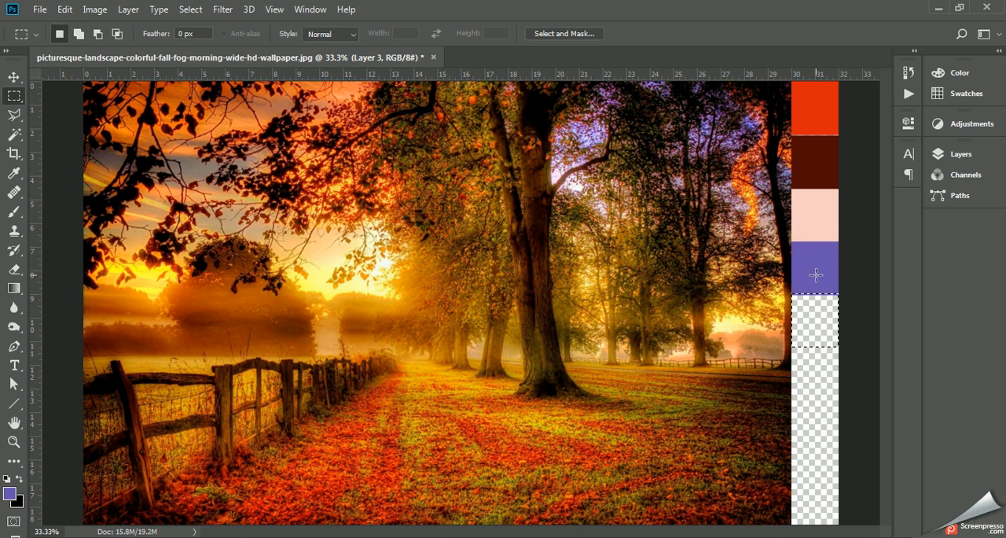
- Add a new layer above the layer holding the pink and purple swatches for the fifth color
left_click(964, 163)
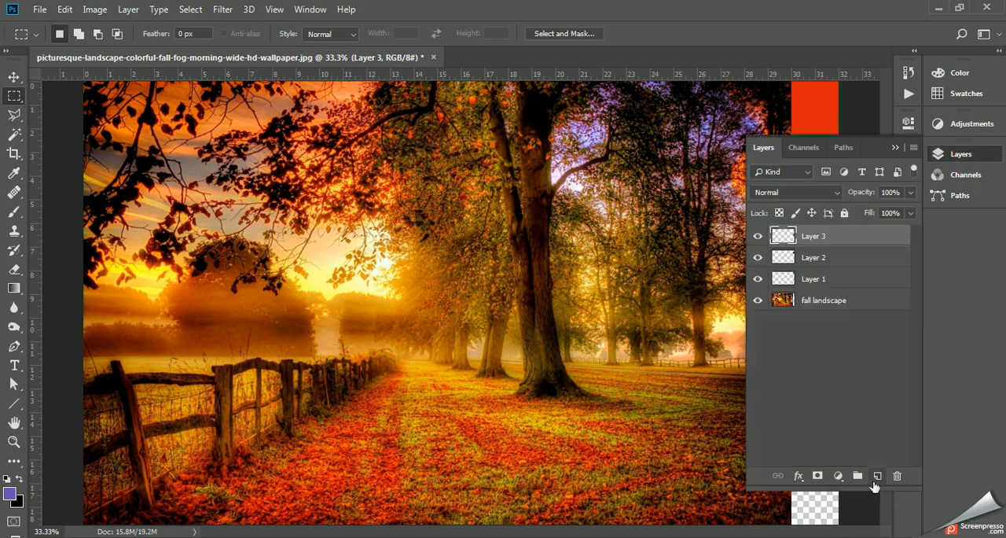
left_click(878, 476)
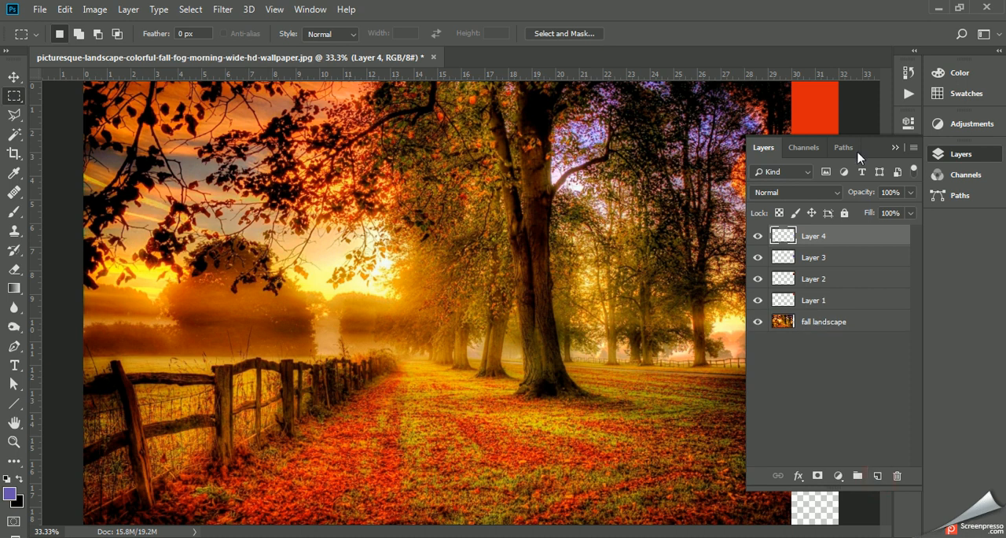
left_click(896, 147)
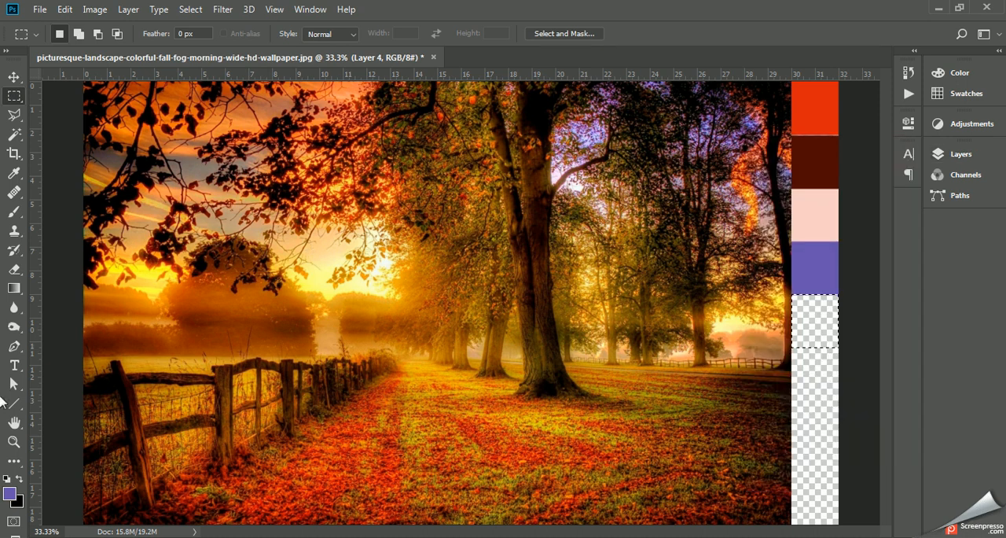
- Set the foreground color to deep blue 2d00c9 and fill the selection below the purple swatch with it at 100% opacity
left_click(14, 489)
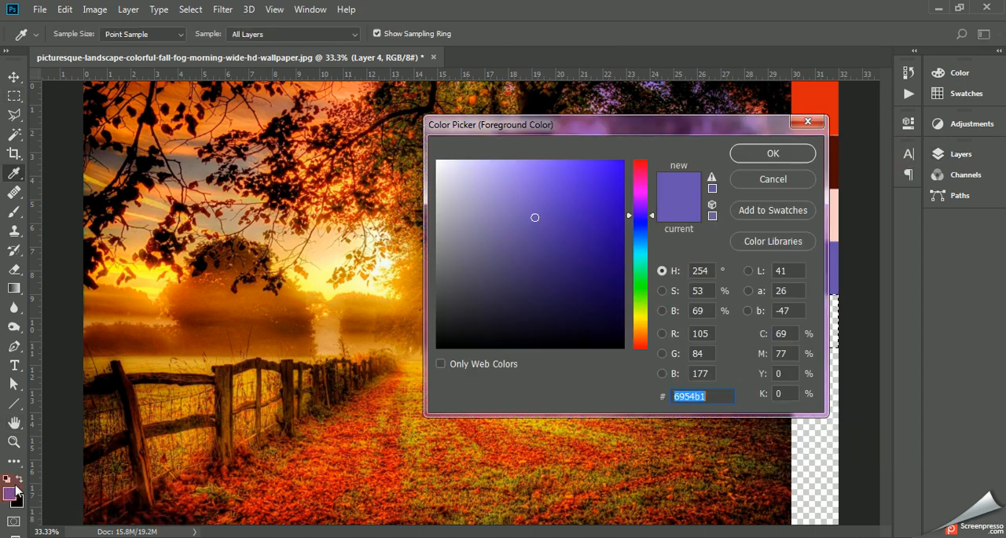
left_click(482, 162)
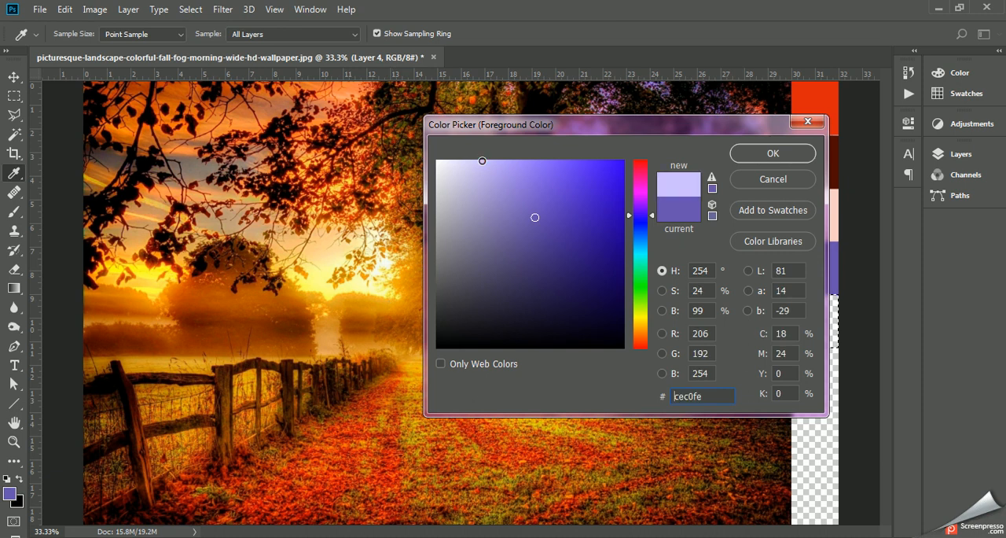
left_click_drag(578, 194, 627, 202)
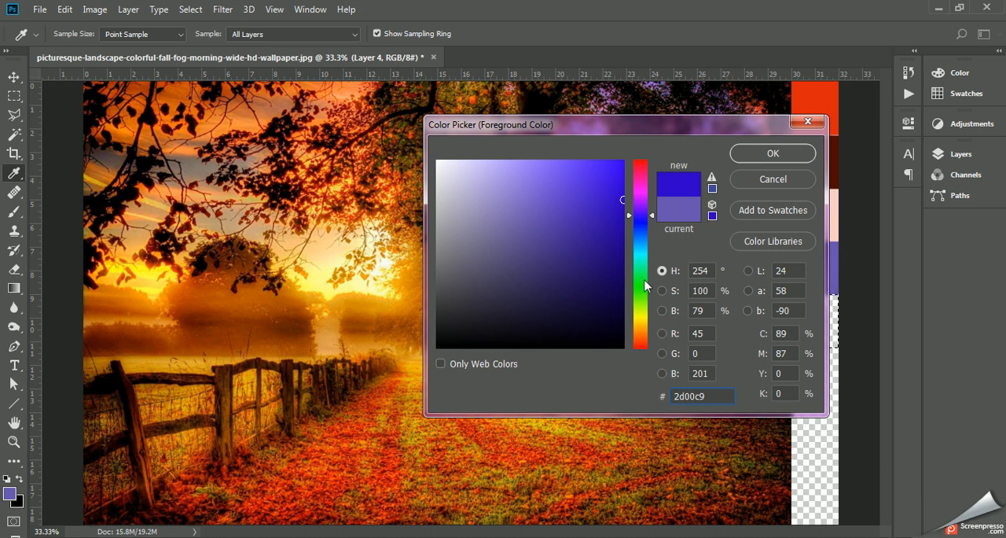
left_click(773, 154)
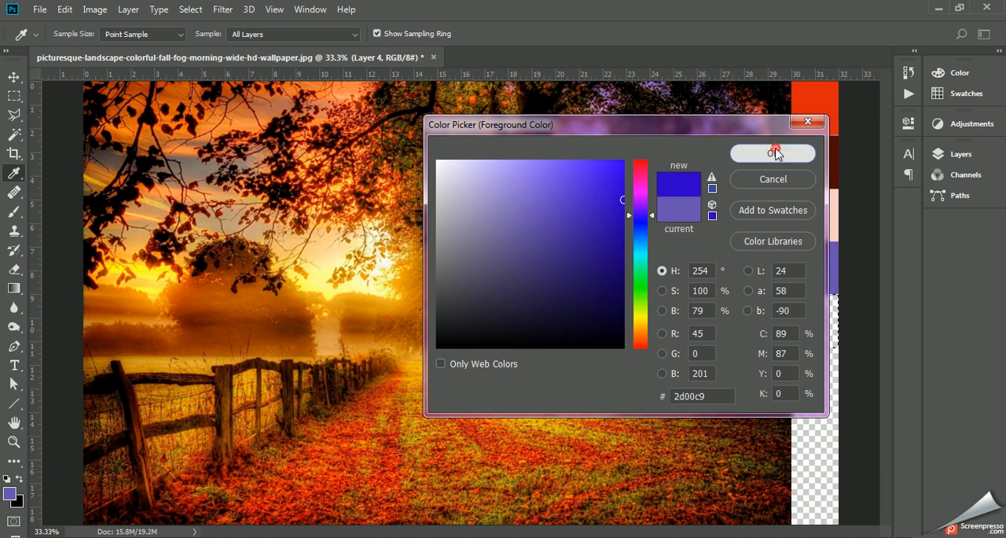
key("m")
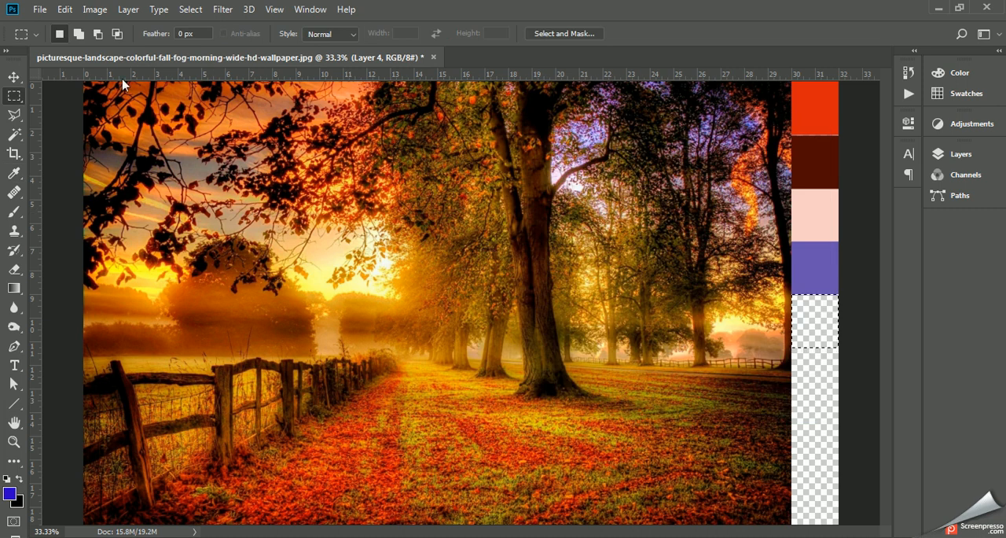
left_click(64, 10)
left_click(133, 238)
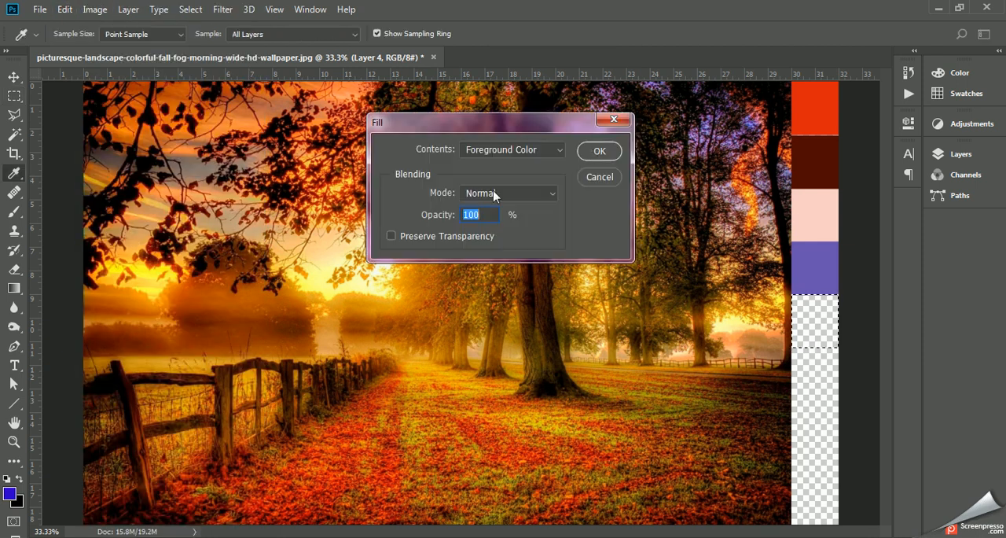
left_click(597, 149)
key("m")
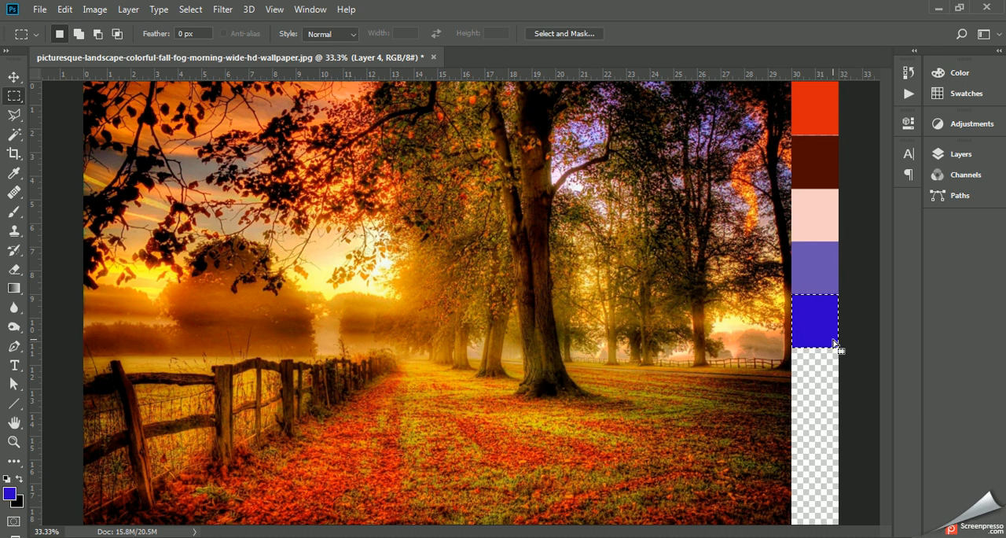
- Move the selection outline down the transparent strip until it sits directly below the deep blue swatch
key("shift")
key("shift+Down")
key("shift+Down")
key("shift+Down")
key("shift+Down")
key("shift+Down")
key("shift+Down")
key("shift+Down")
key("shift+Down")
key("shift+Down")
key("shift+Down")
key("shift+Down")
key("shift+Down")
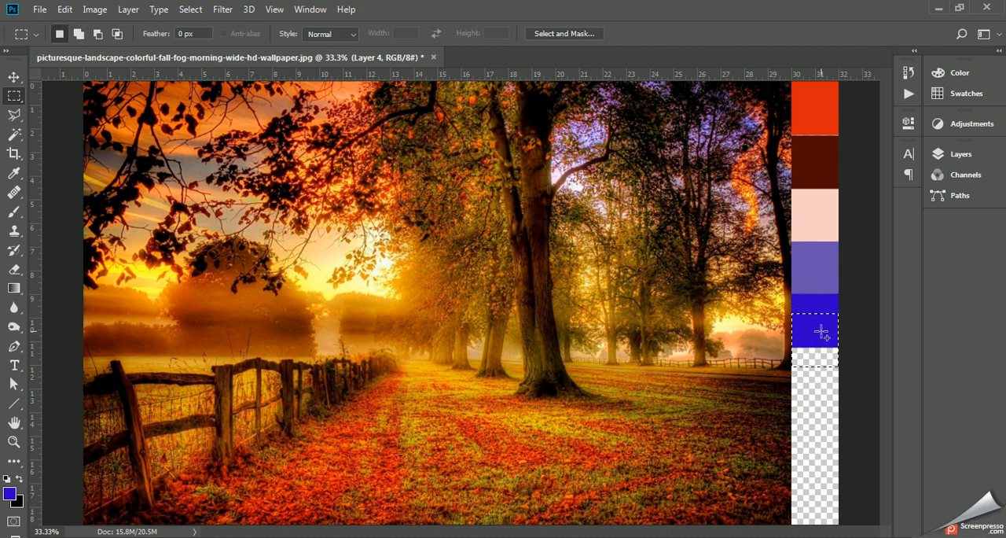
key("shift+Down")
key("shift+Down")
key("shift+Down")
key("shift+Down")
key("shift+Down")
key("shift+Down")
key("shift+Down")
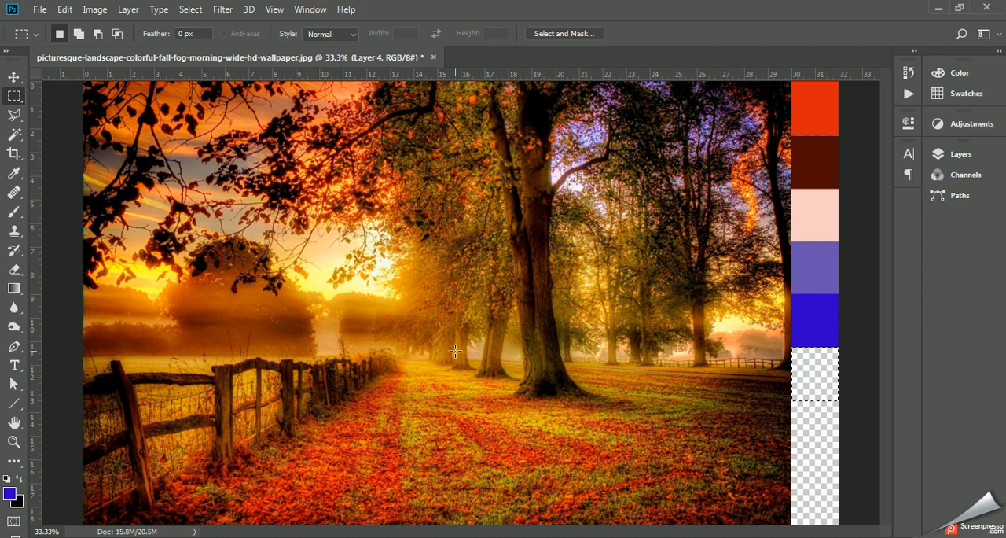
- Set the foreground color to dark navy 100143 and fill the selection below the deep blue swatch with it at 100% opacity
left_click(10, 494)
left_click(624, 299)
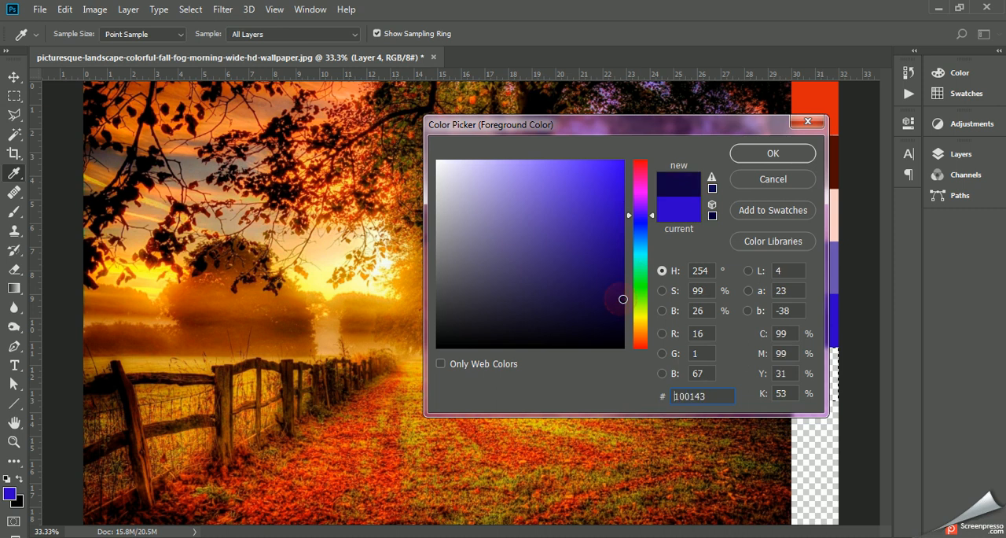
left_click(774, 154)
key("m")
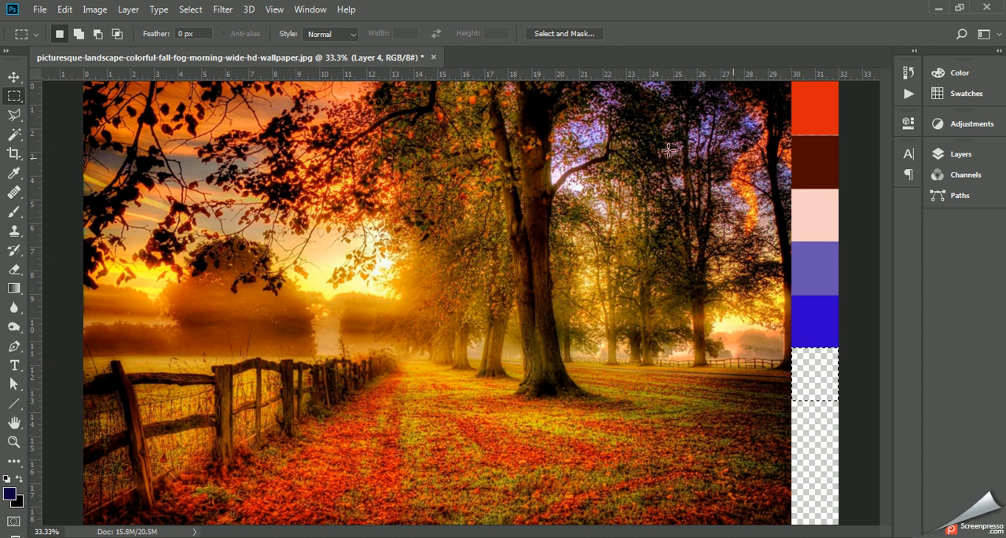
left_click(64, 10)
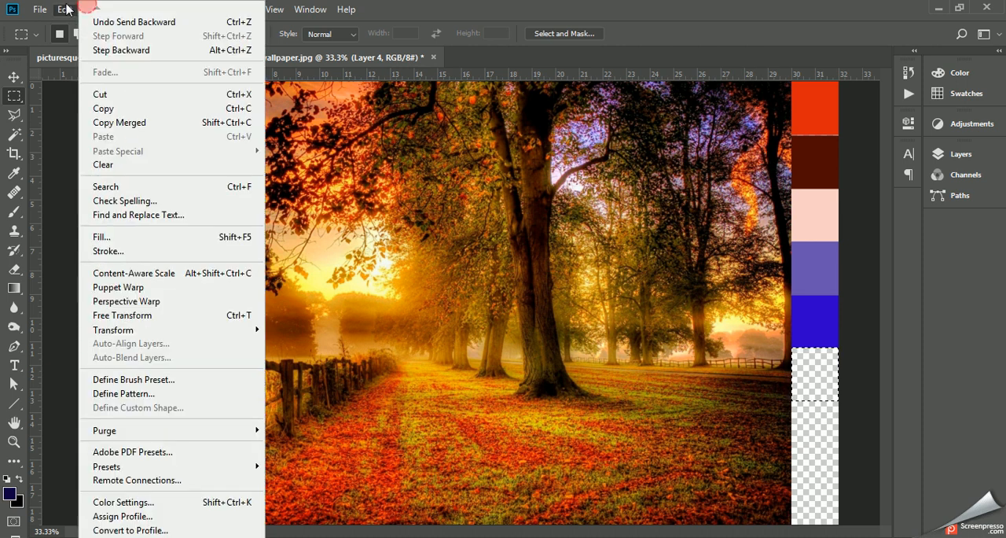
left_click(98, 234)
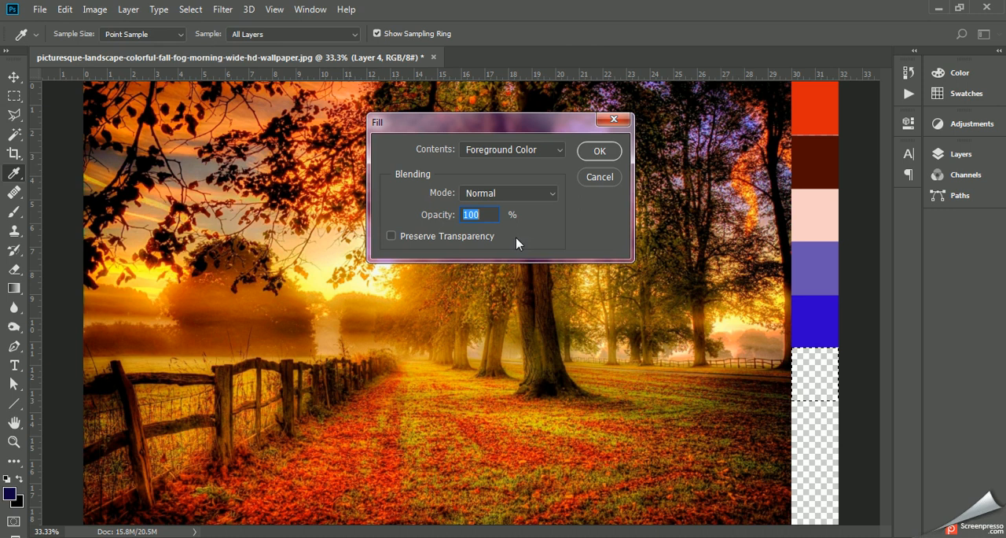
left_click(597, 151)
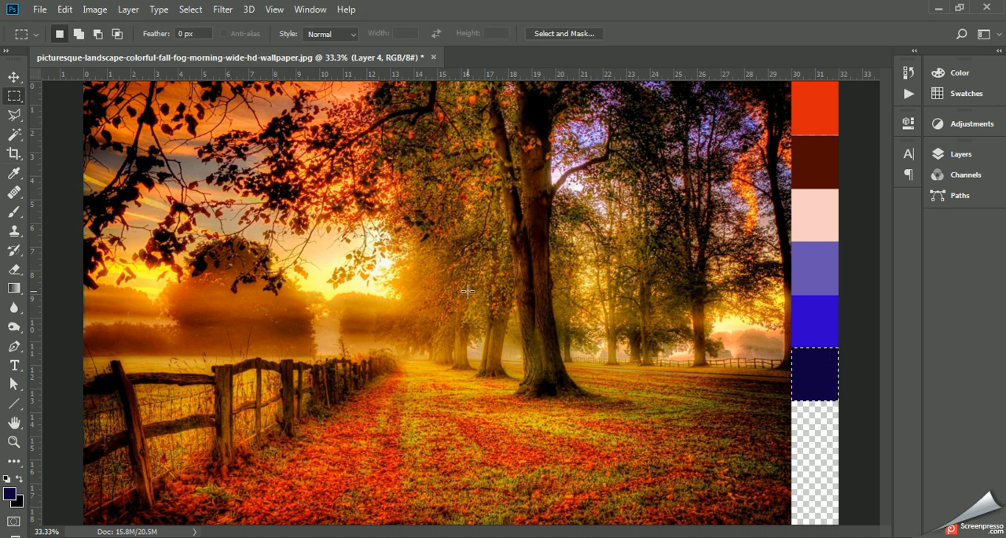
- Move the selection outline down the strip until it sits directly below the dark navy swatch
key("shift+Down")
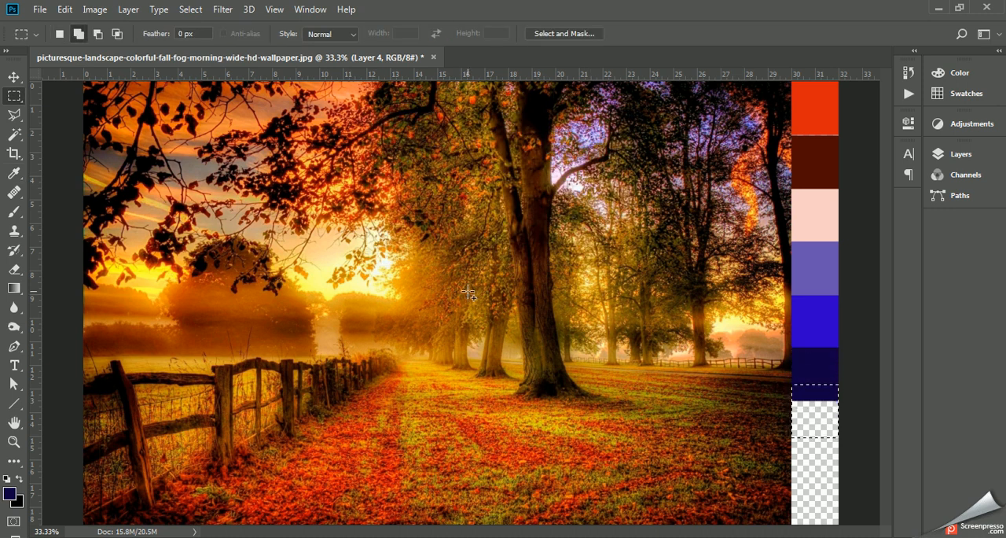
key("shift+Down")
key("shift+Down")
key("shift+Down")
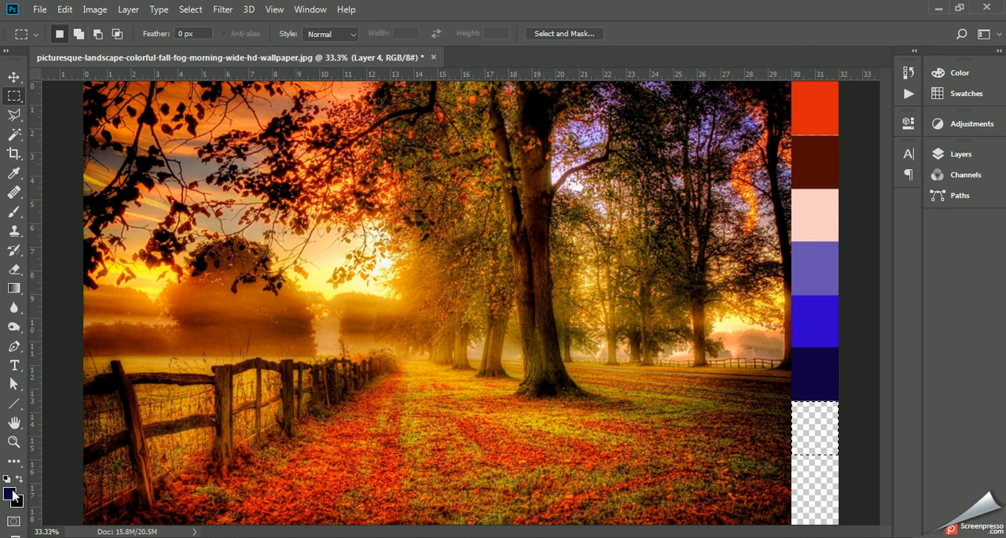
- Set the foreground color to pale lavender d9ceff and fill the selection below the dark navy swatch with it
left_click(11, 492)
left_click(472, 160)
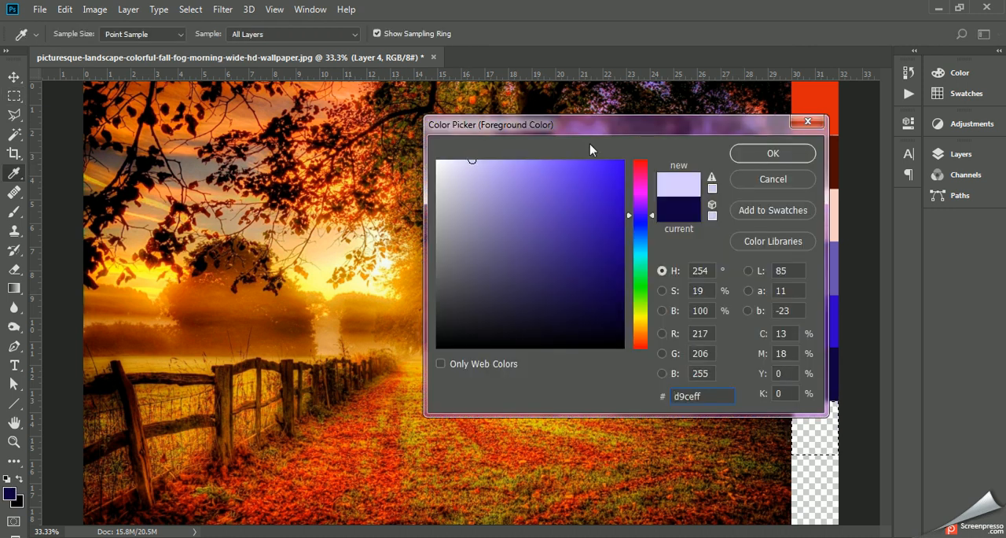
left_click(767, 151)
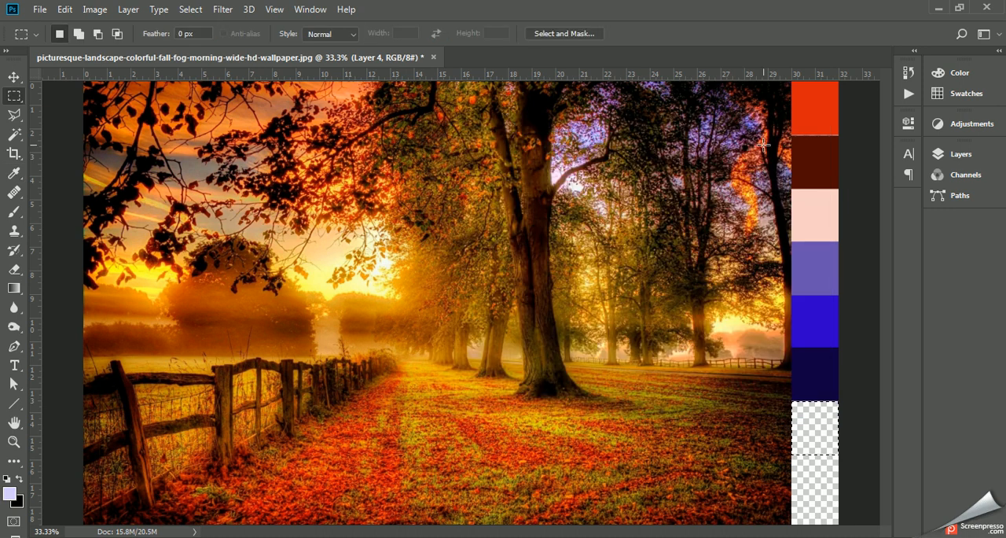
left_click(66, 9)
left_click(101, 237)
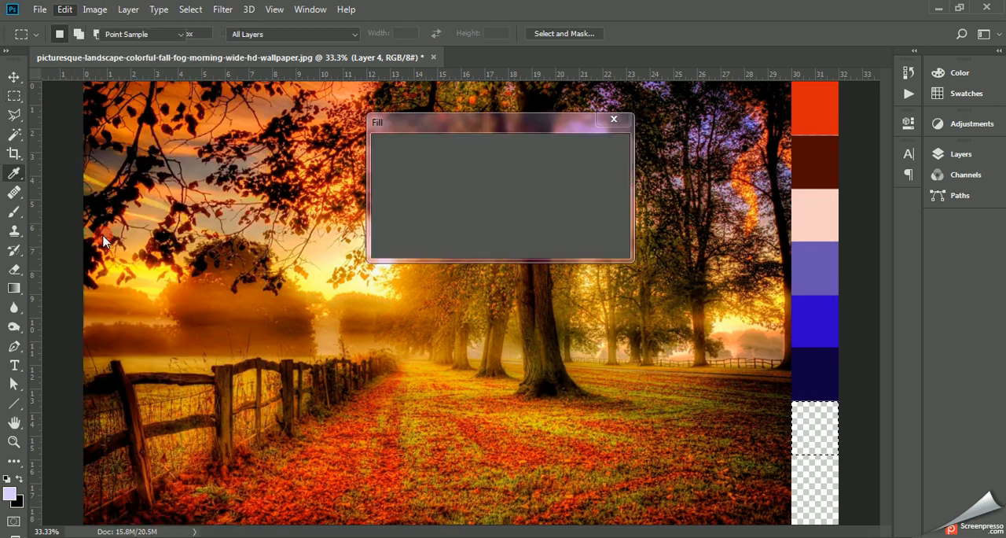
left_click(595, 150)
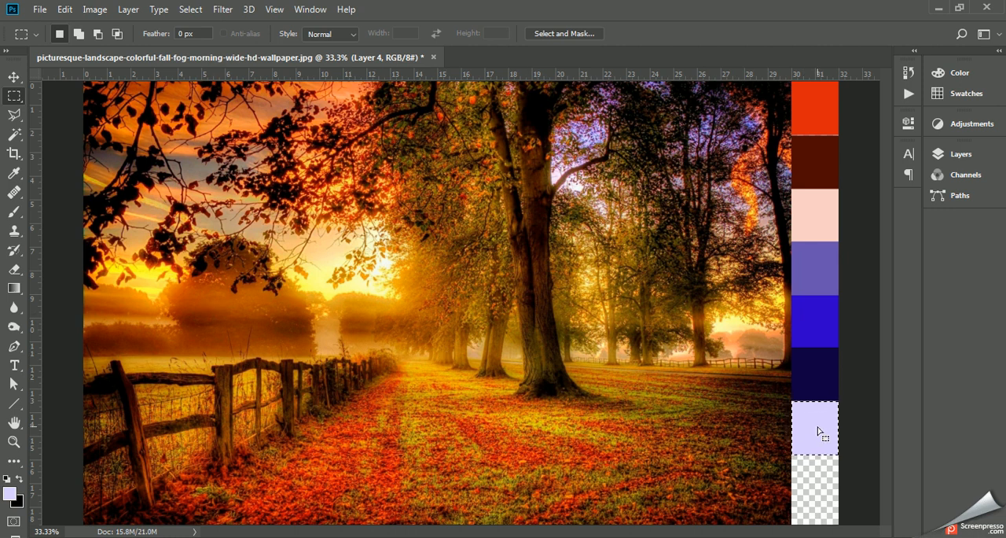
- Move the selection outline down the strip until it sits directly below the pale lavender swatch
key("shift+Down")
key("shift+Down")
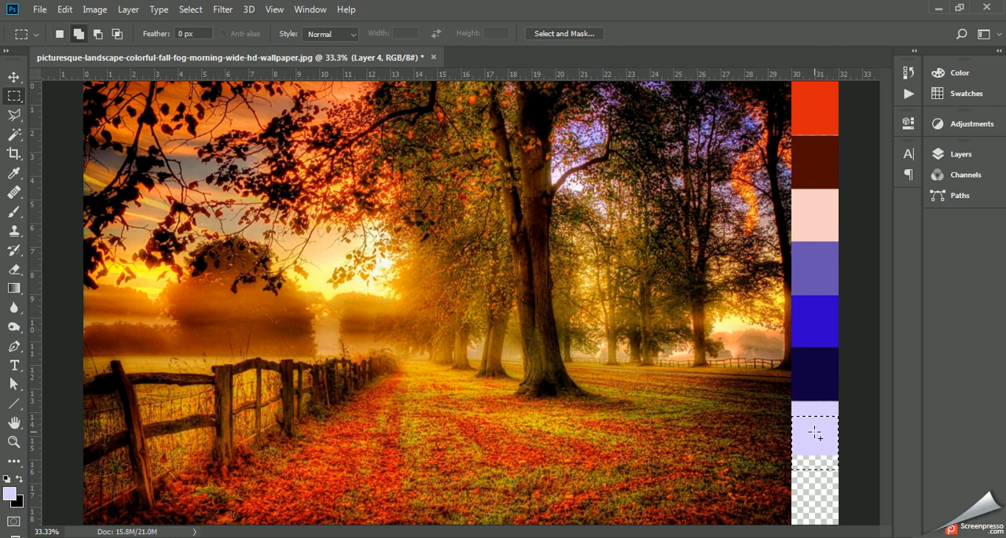
key("shift+Down")
key("shift+Down")
key("shift+Down")
key("shift+Down")
key("shift+Down")
key("shift+Down")
key("shift+Down")
key("shift+Down")
key("shift+Down")
key("shift+Down")
key("shift+Down")
key("shift+Down")
key("shift+Down")
key("shift+Down")
key("shift+Down")
key("shift+Down")
key("shift+Down")
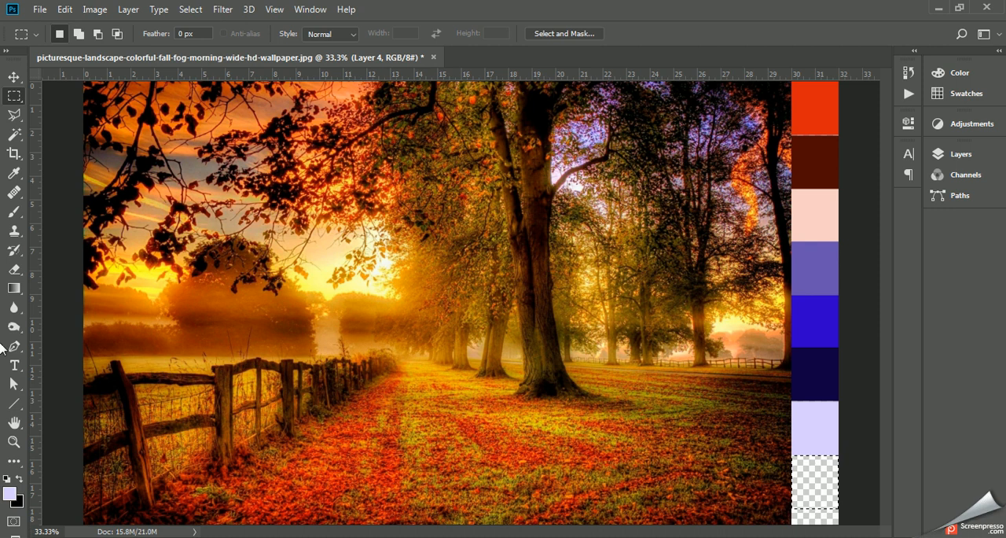
- Sample dark olive brown 342700 from the photo and fill the selection below the pale lavender swatch with it at 100% opacity
left_click(14, 173)
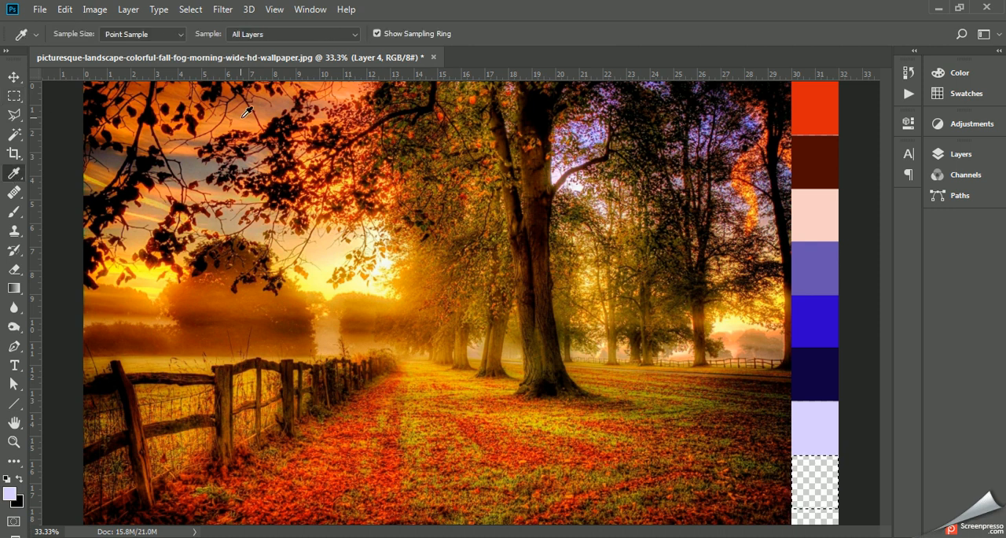
left_click(152, 267)
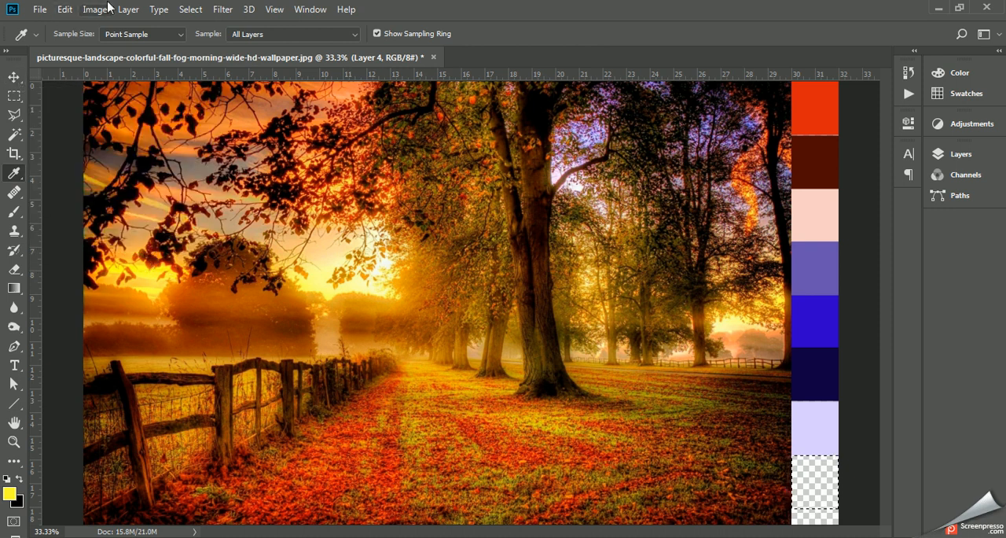
left_click(410, 435)
left_click_drag(414, 431, 753, 458)
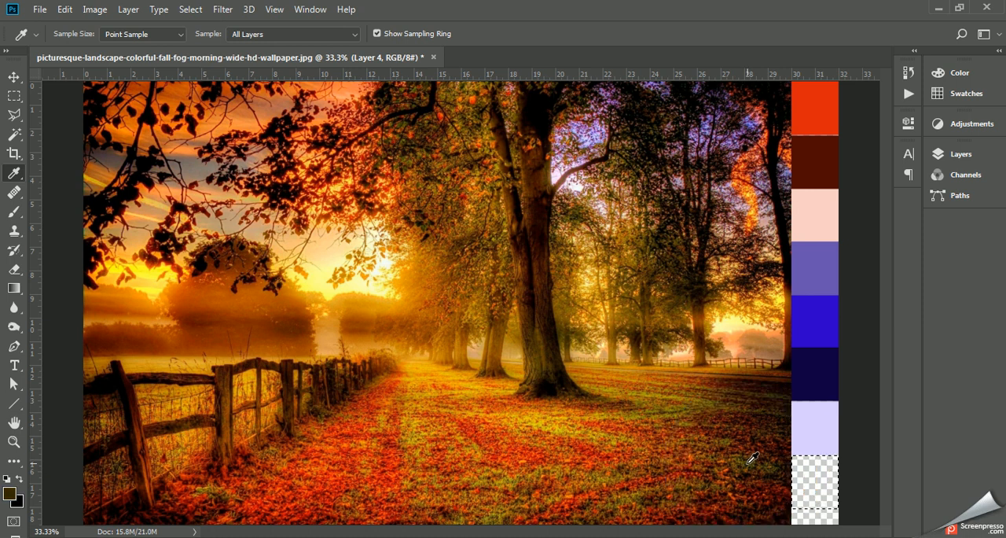
left_click(65, 9)
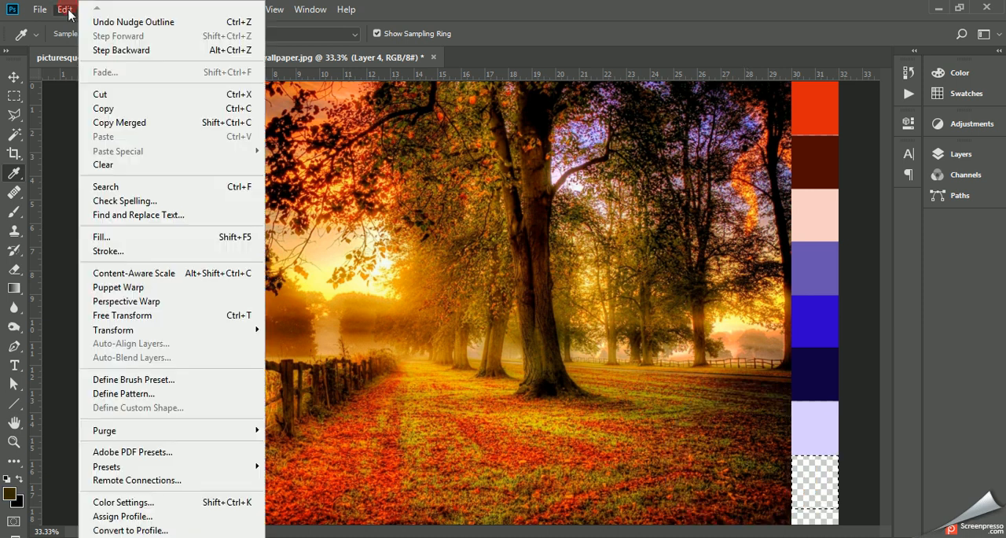
left_click(124, 235)
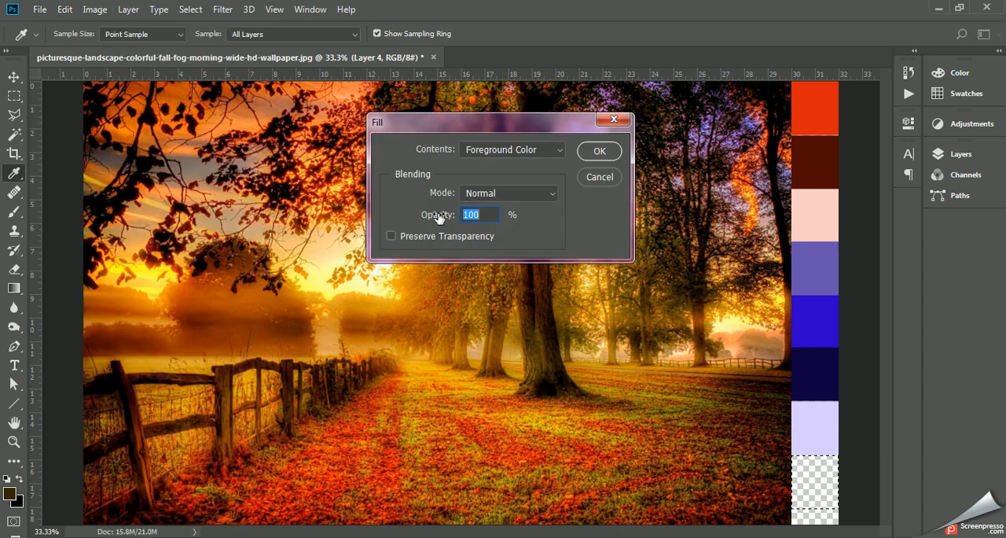
left_click(593, 149)
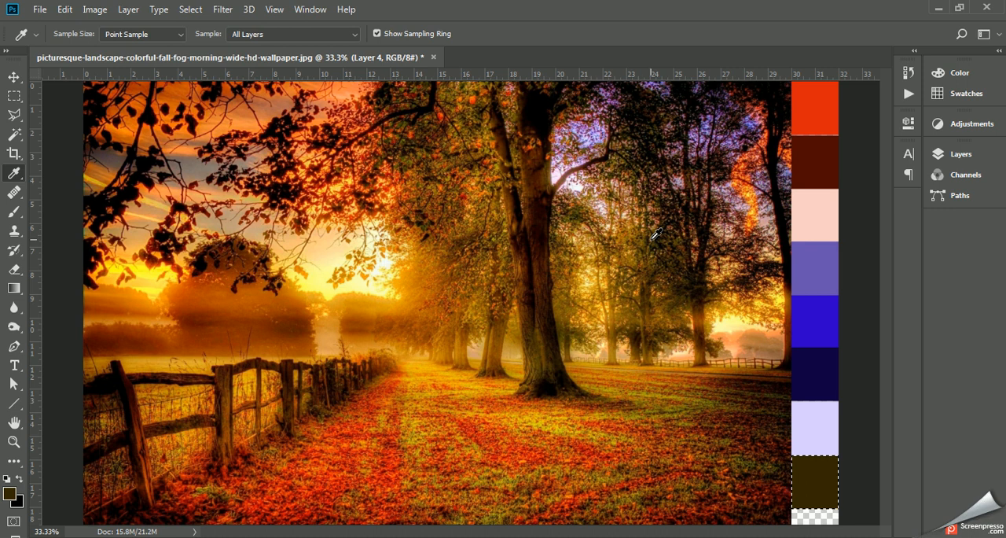
- Move the selection outline down so it covers the end of the strip and the lower part of the olive brown swatch
key("shift+Down")
key("shift+Down")
key("shift+Down")
key("shift+Down")
key("shift+Down")
key("shift+Down")
key("shift+Down")
key("shift+Down")
key("shift+Down")
key("shift+Down")
key("shift+Down")
key("shift+Down")
key("shift+Down")
key("shift+Down")
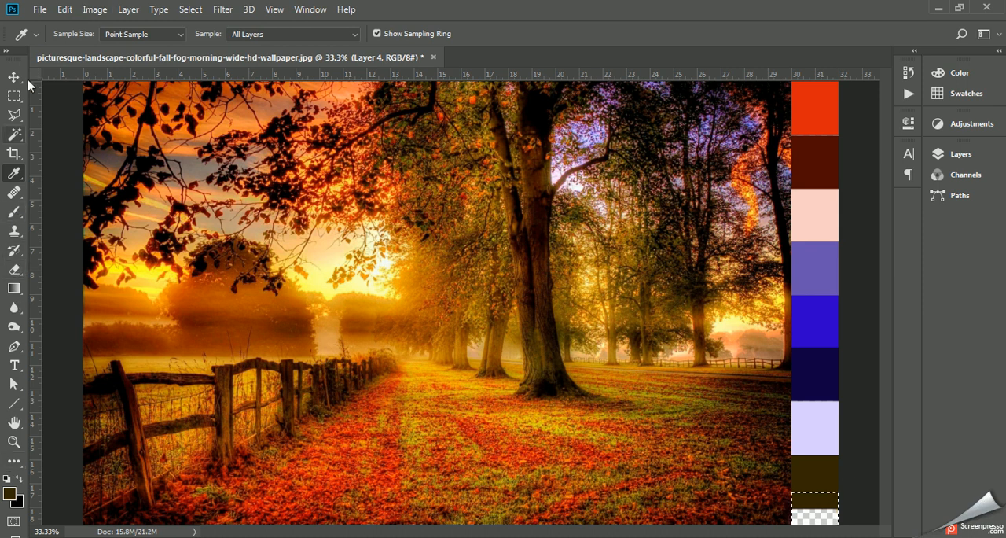
- Set the foreground color to golden yellow e6bb39 and fill the selection at the strip's end with it at 100% opacity
left_click(9, 492)
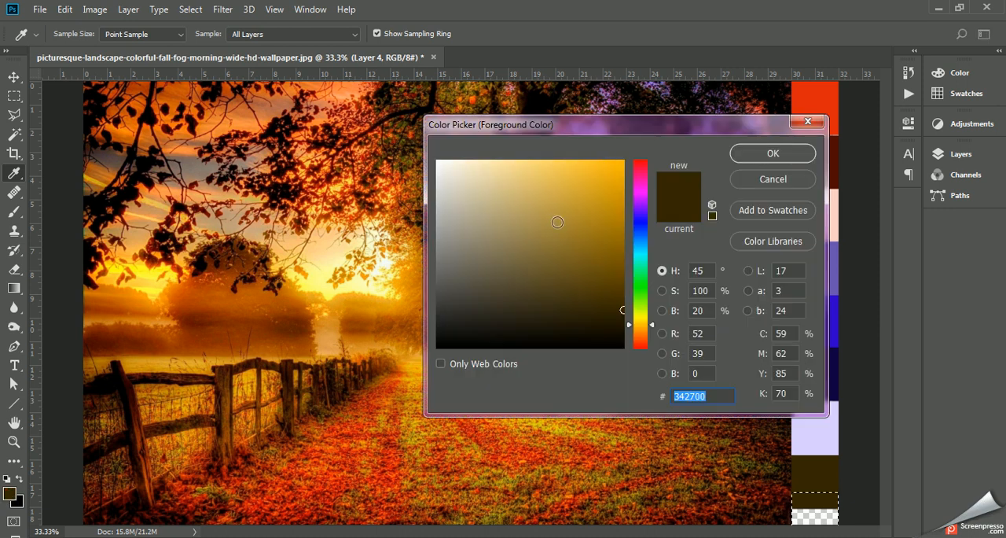
left_click(543, 187)
left_click(578, 178)
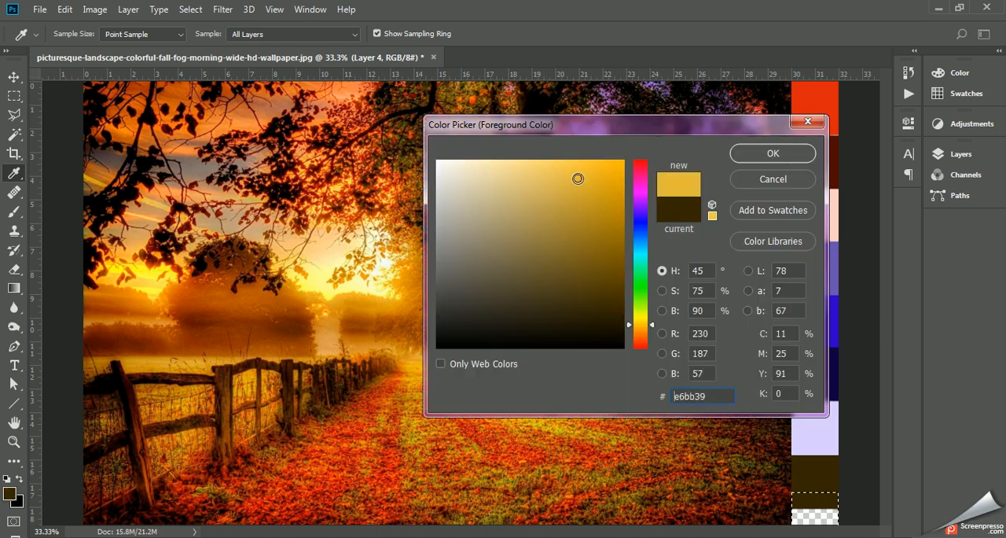
left_click(788, 153)
left_click(94, 9)
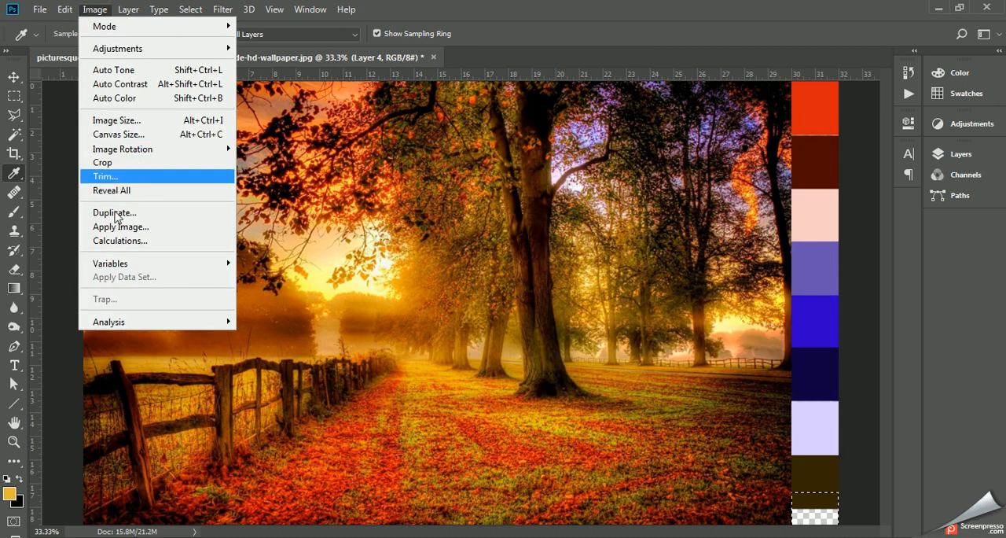
mouse_move(64, 10)
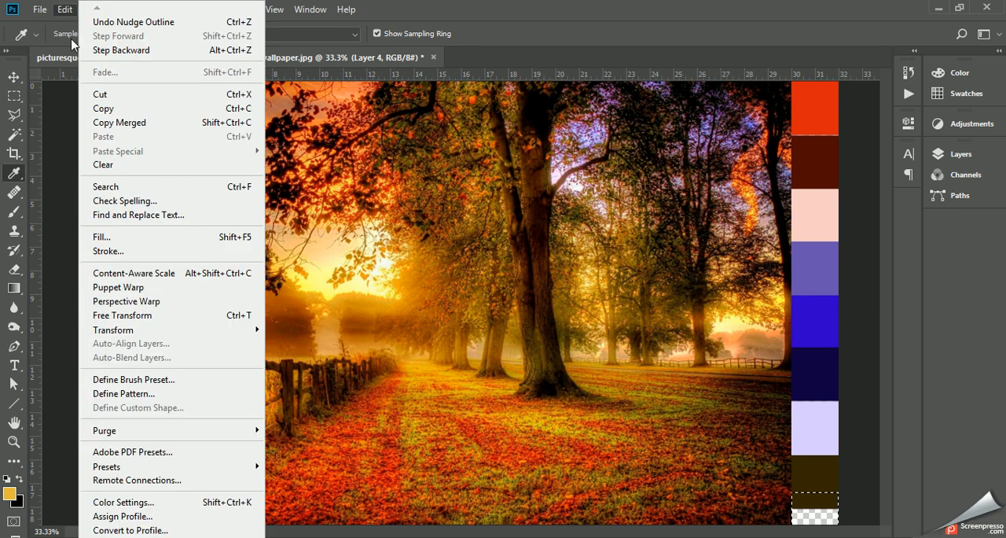
left_click(118, 238)
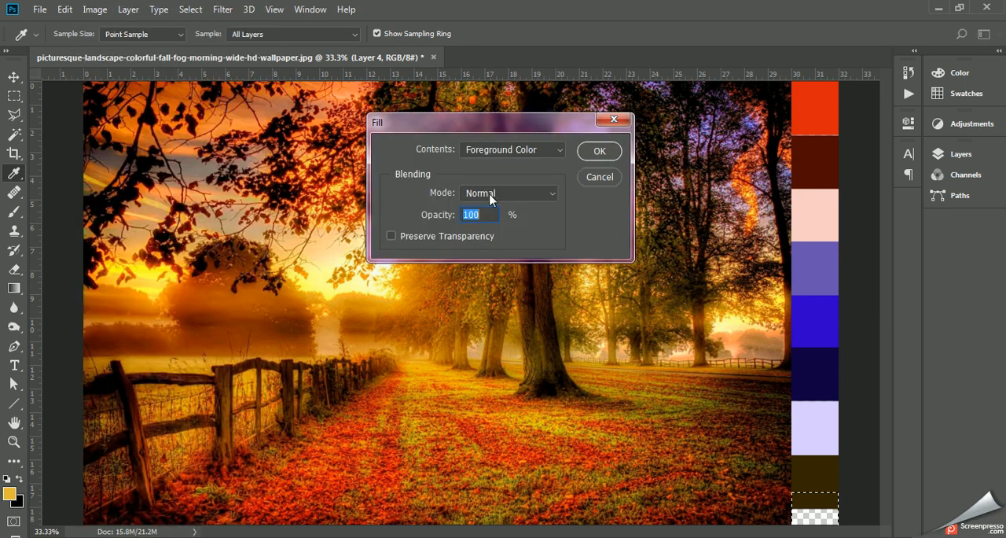
left_click(597, 151)
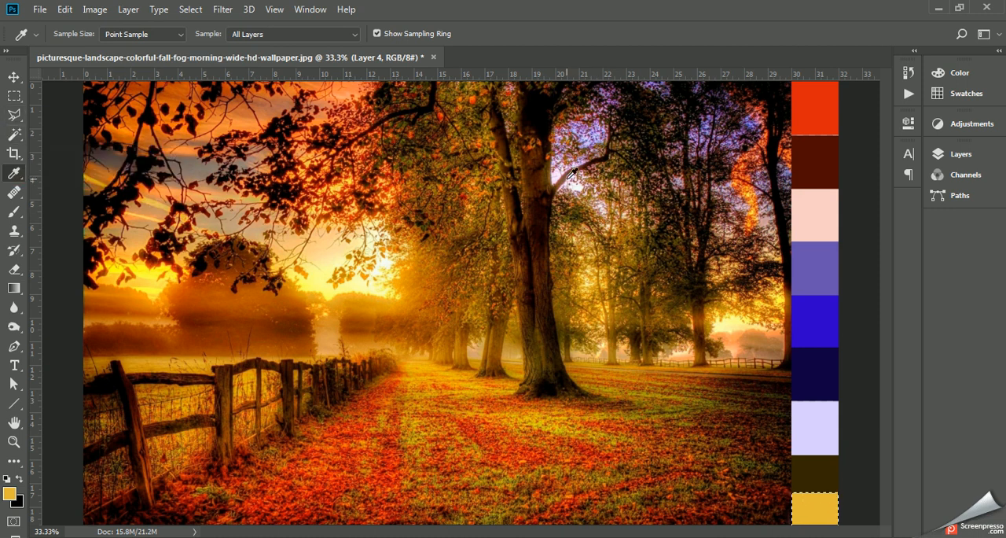
- Sample the red swatch at the start of the strip and copy its hex code dc240c
left_click(822, 119)
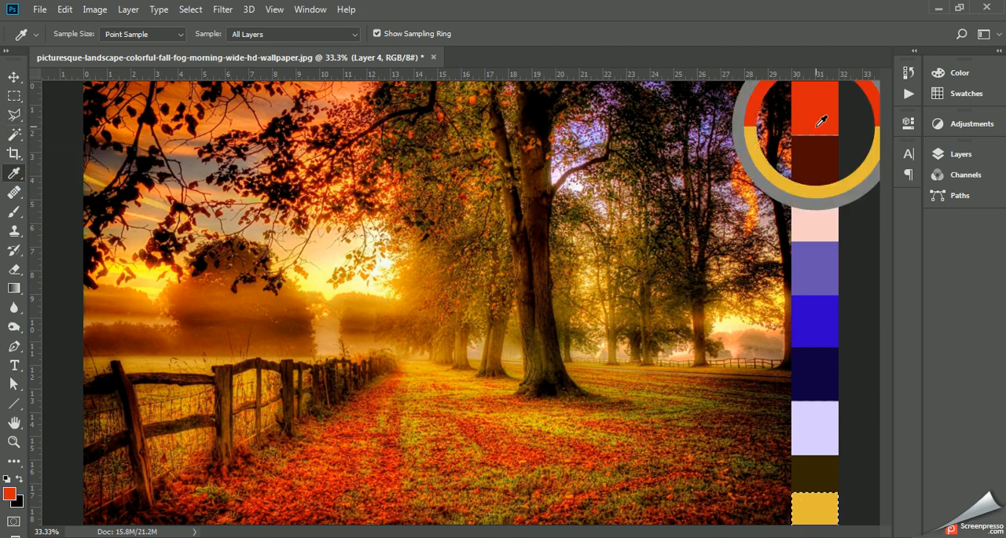
left_click(10, 493)
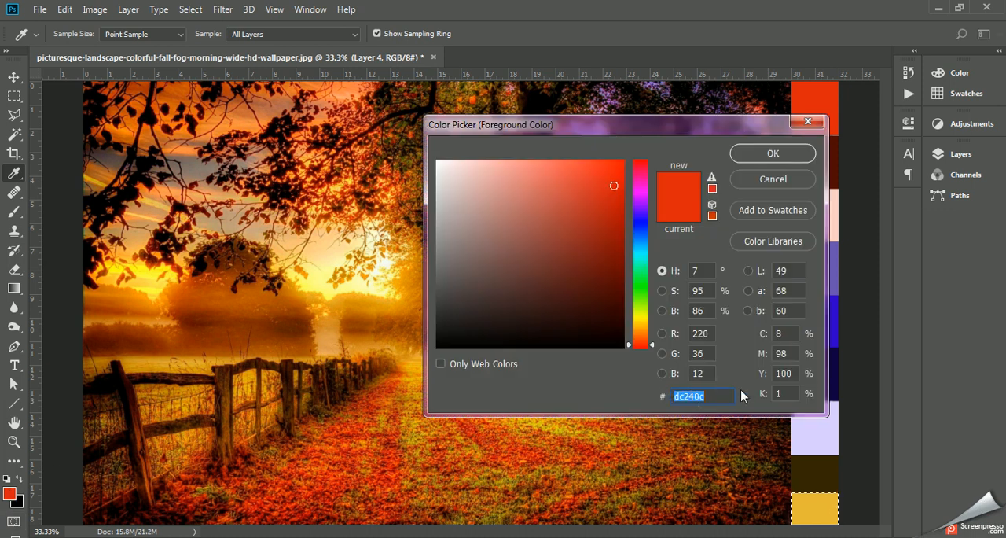
left_click(712, 390)
double_click(708, 397)
key("ctrl+c")
left_click(748, 153)
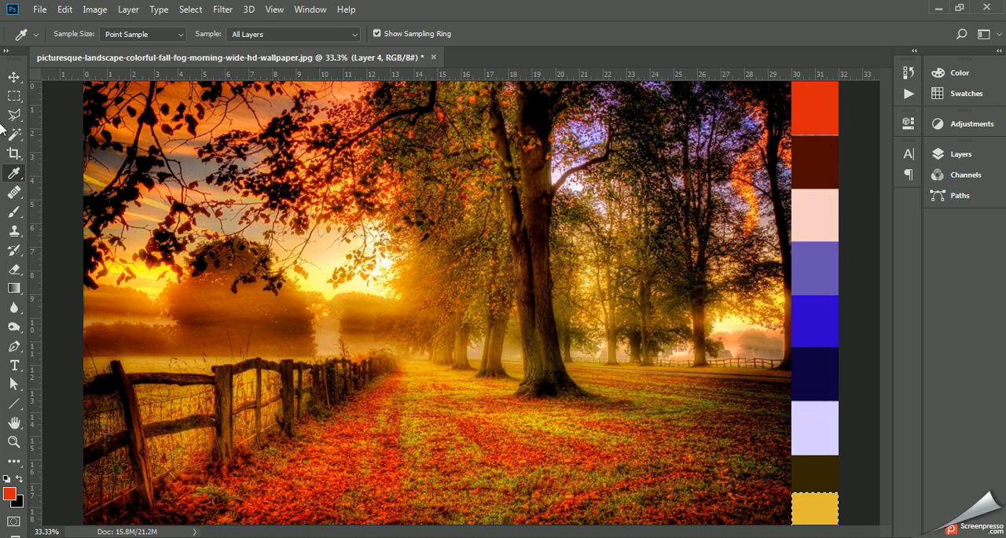
- Make black the foreground color and add the text #dc240c on the red swatch with the Type tool
left_click(20, 479)
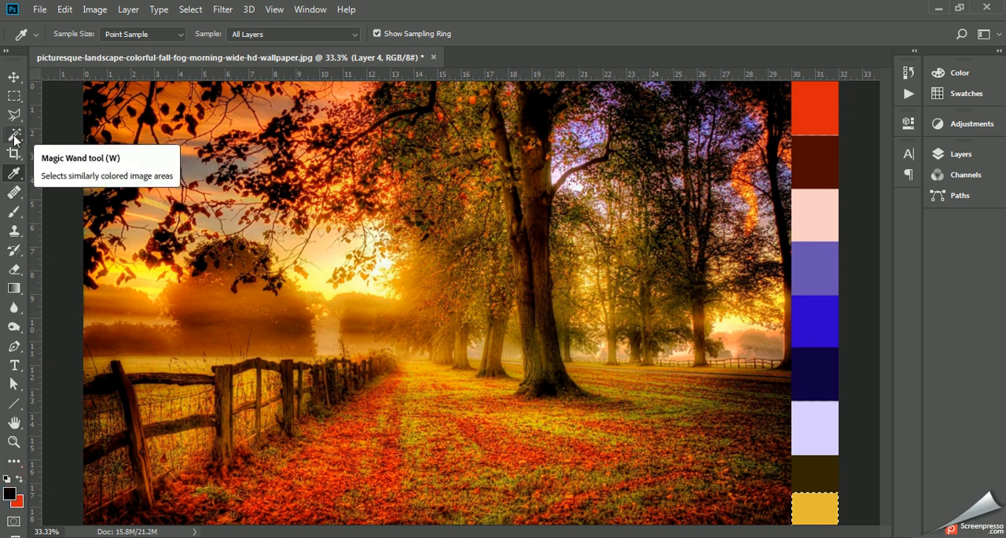
left_click(14, 365)
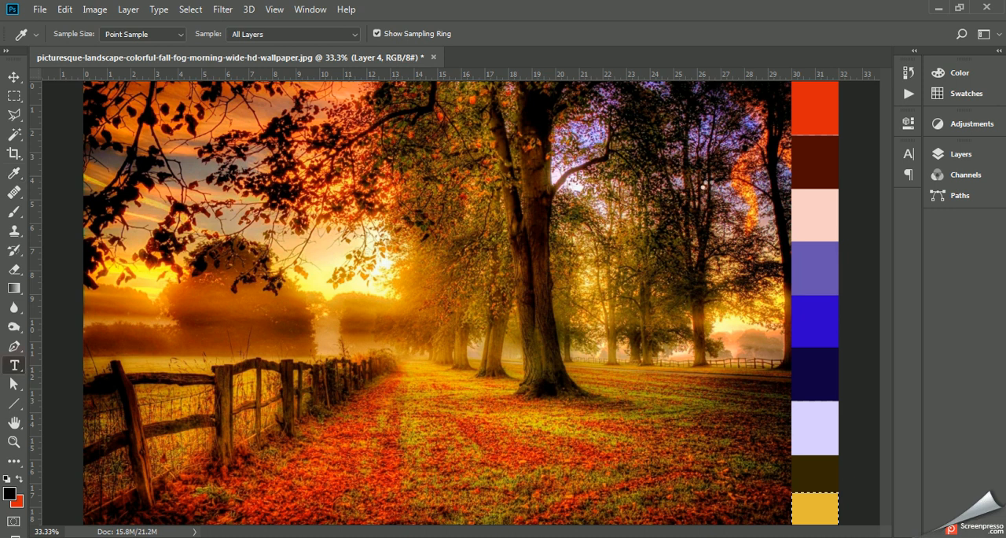
left_click(805, 117)
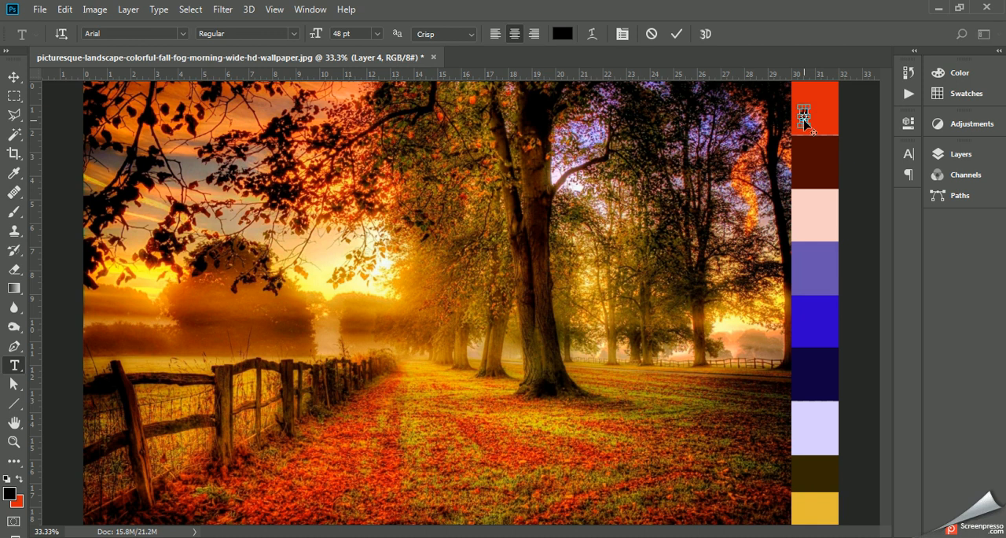
key("ctrl+v")
left_click(13, 77)
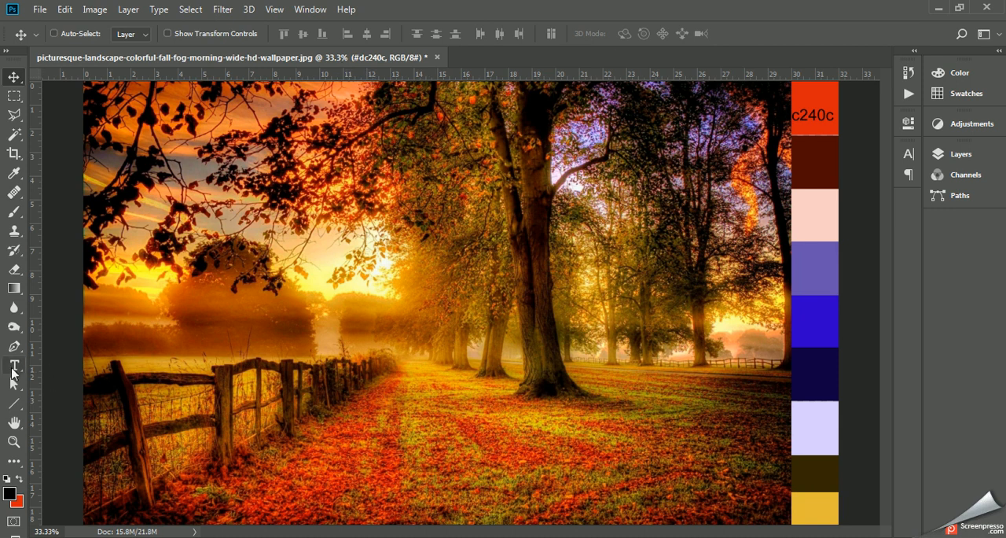
- Reduce the font size of the #dc240c label so that it fits inside the red swatch
left_click(14, 364)
left_click(378, 34)
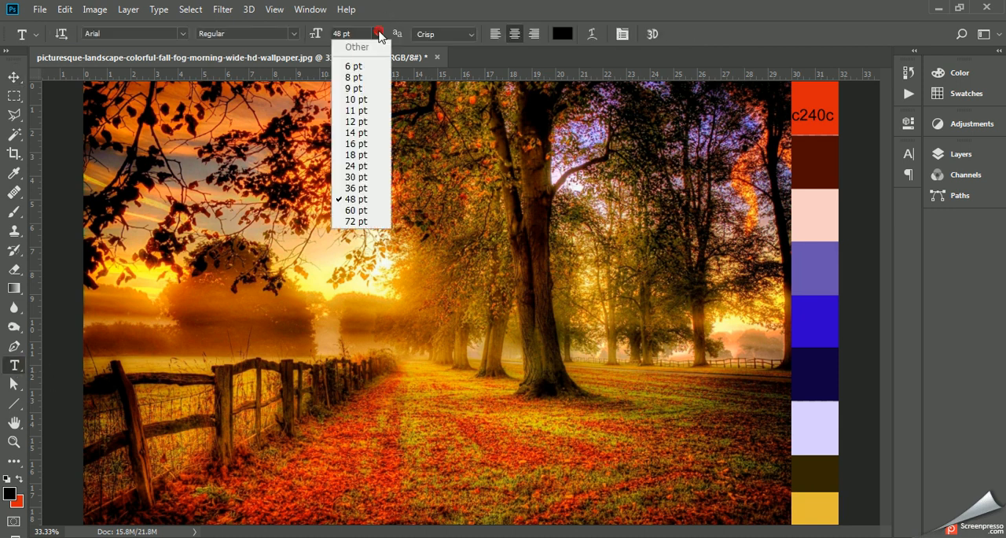
left_click(361, 128)
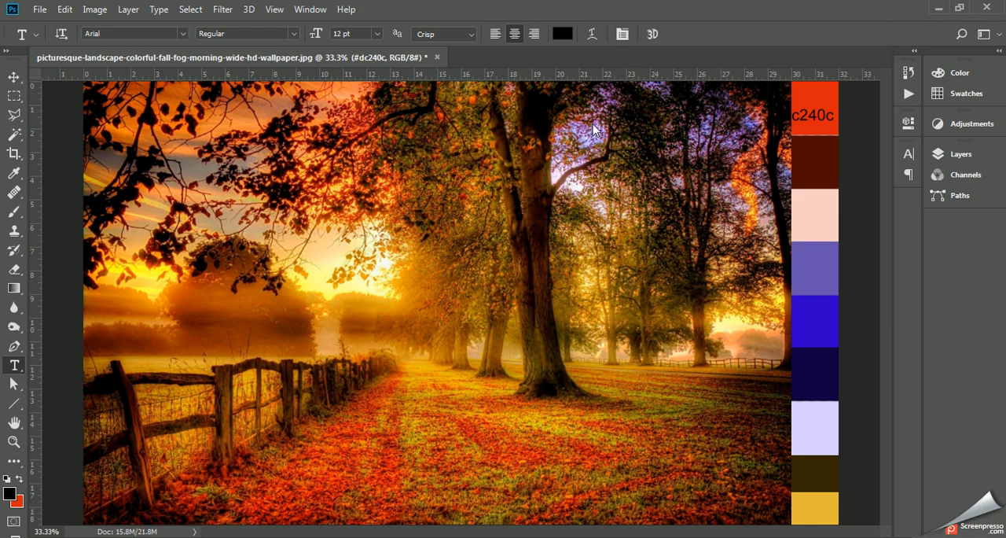
left_click(378, 34)
left_click(376, 145)
- Move the #dc240c label to the lower center of the red swatch and scale it to about 203% with Free Transform
left_click(13, 79)
key("shift+Down")
key("shift+Down")
key("shift+Down")
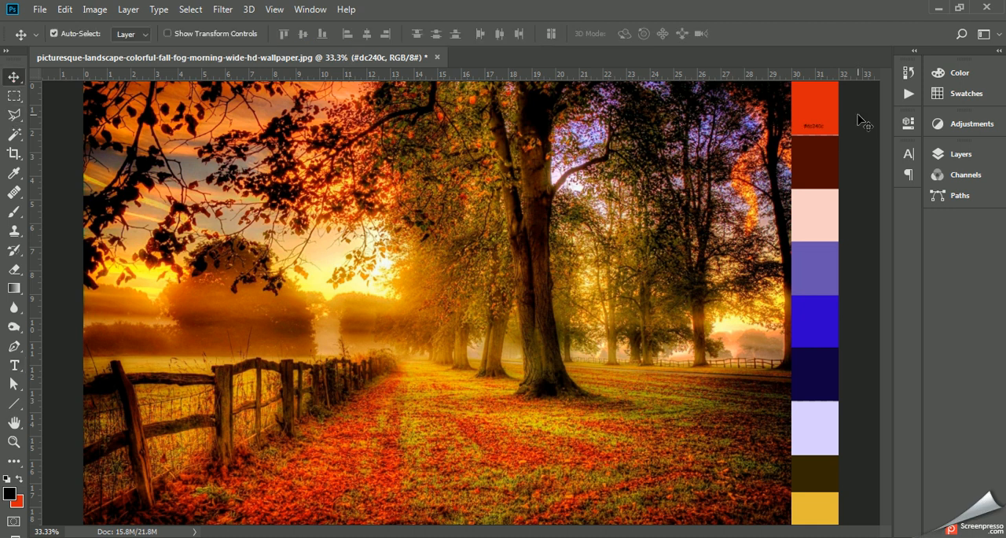
key("ctrl+t")
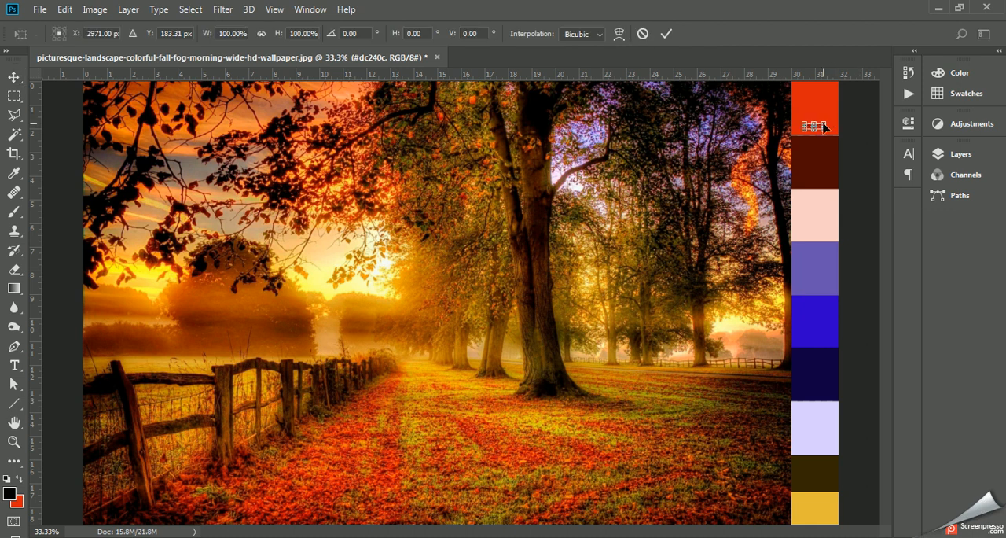
left_click_drag(828, 118, 798, 123)
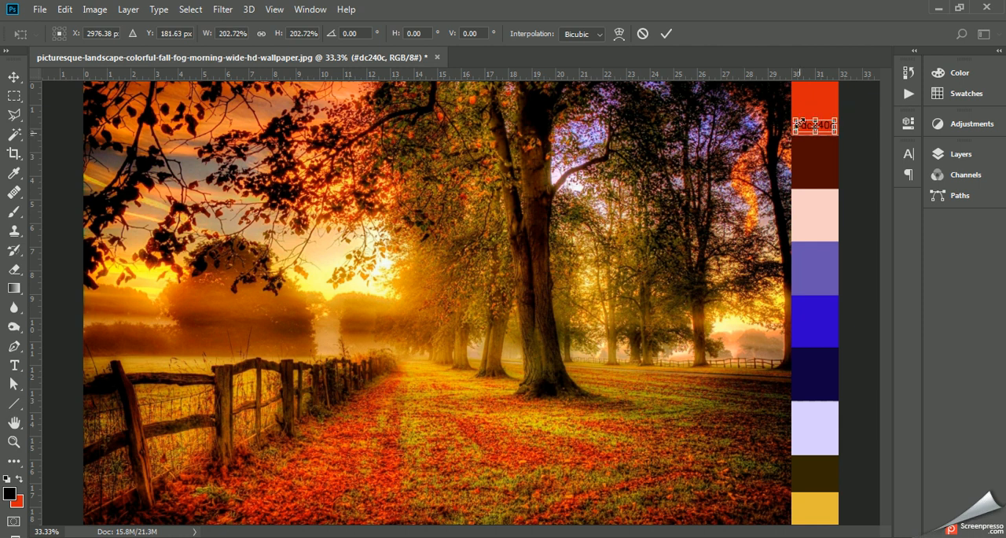
left_click(667, 33)
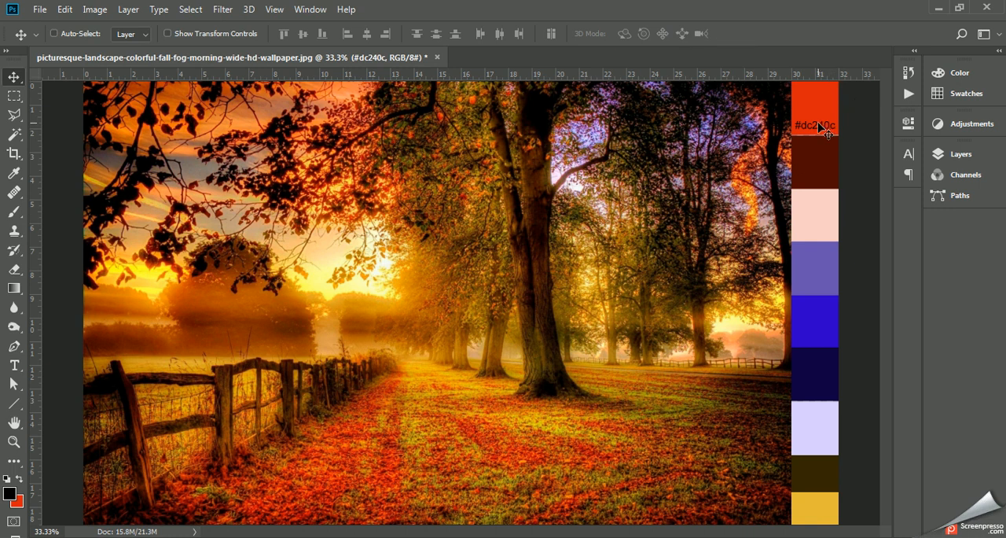
- Duplicate the #dc240c label onto the dark brown swatch below it and set the foreground color to white
left_click_drag(820, 127, 815, 180)
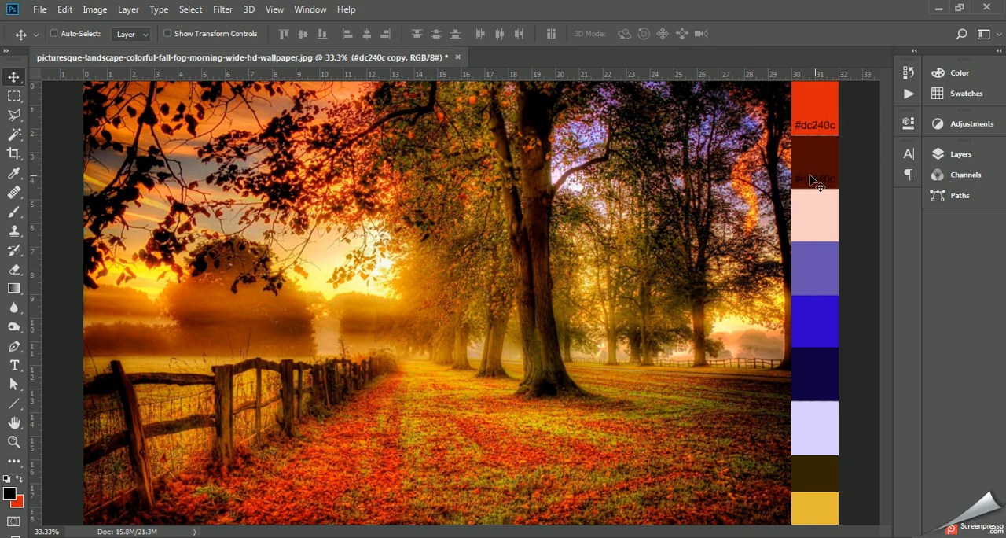
left_click(8, 492)
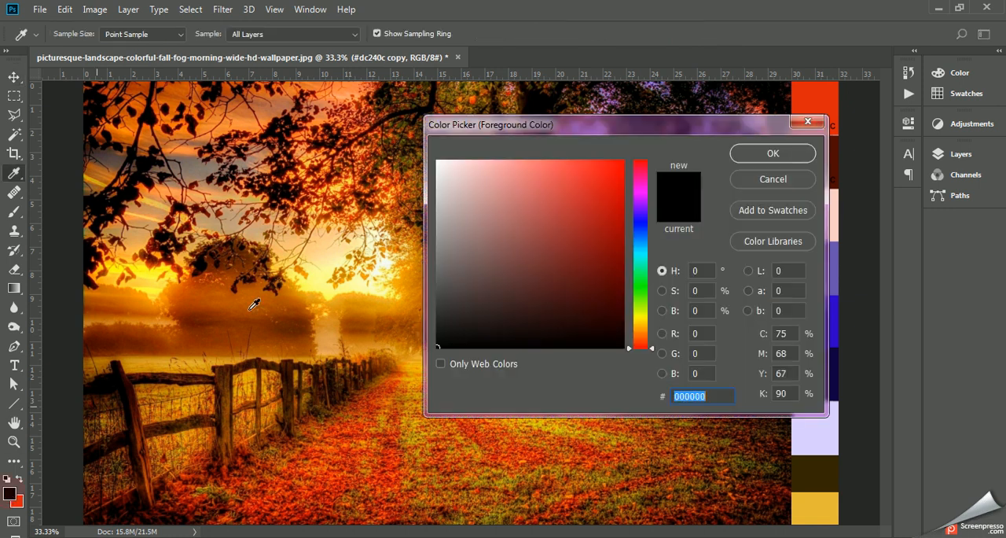
left_click(474, 176)
left_click_drag(473, 176, 434, 159)
left_click(751, 153)
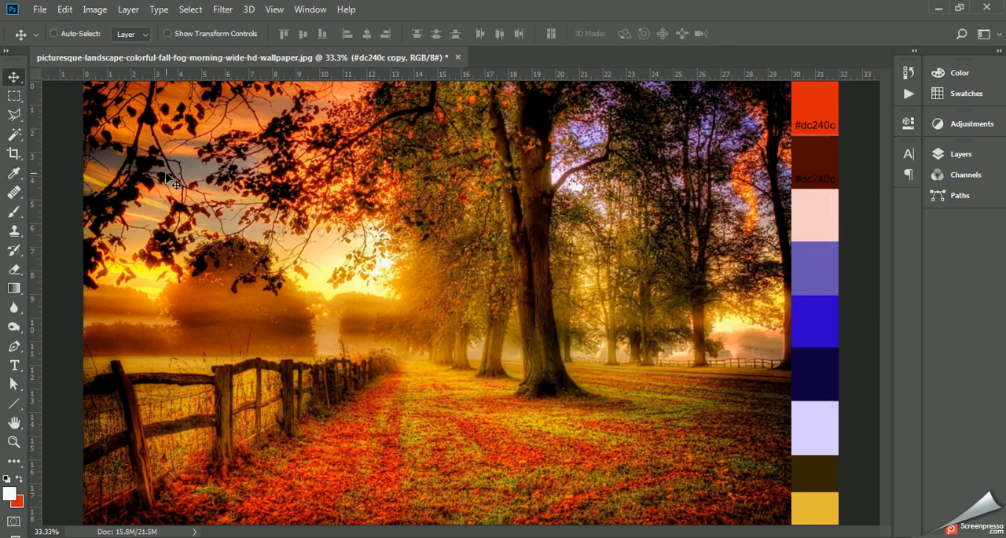
- Sample the dark brown swatch with the Eyedropper and copy its hex code 4f0a01
left_click(14, 173)
left_click(819, 152)
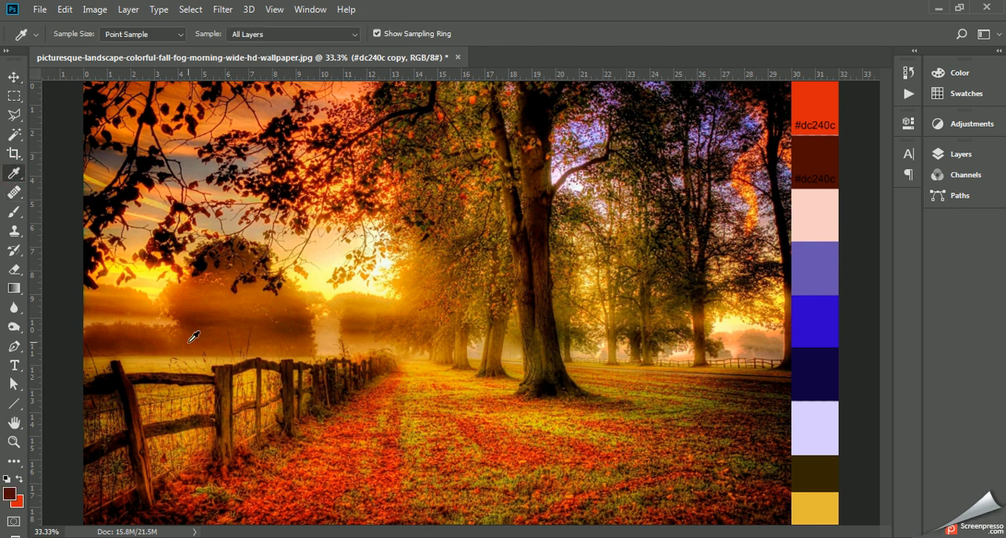
left_click(8, 494)
key("ctrl+c")
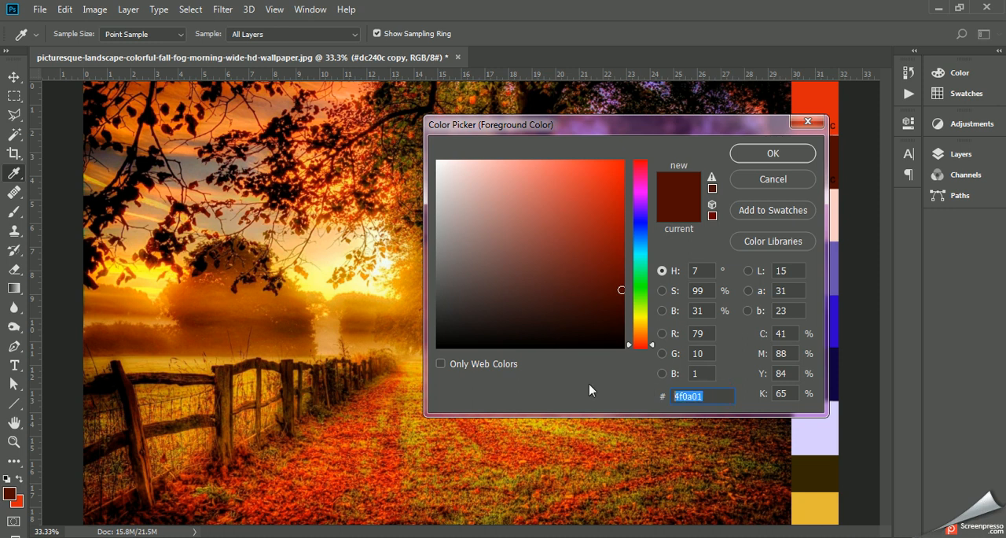
left_click(775, 157)
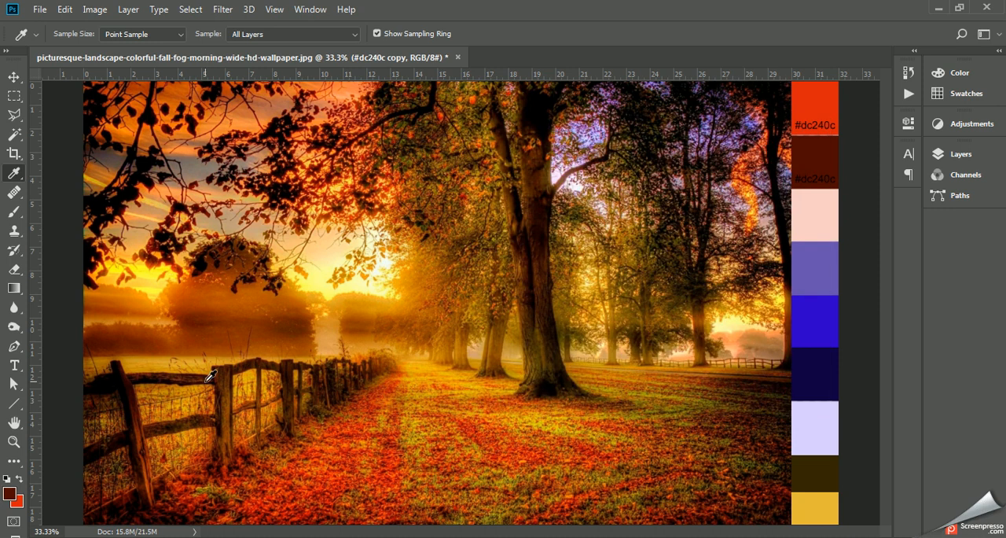
- Set the foreground color to white and change the duplicated label's text color on the dark brown swatch to ffffff
left_click(9, 495)
type("ffffff")
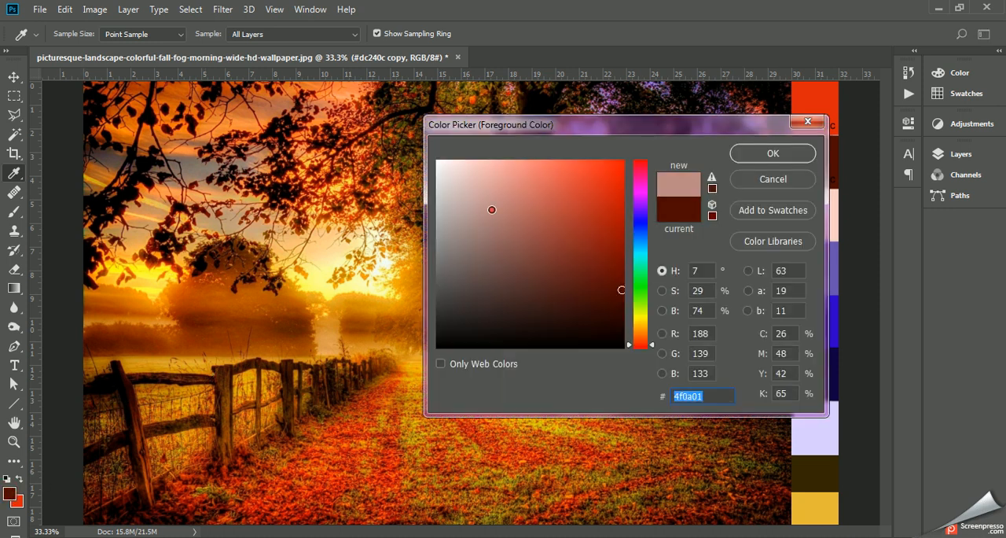
left_click(763, 157)
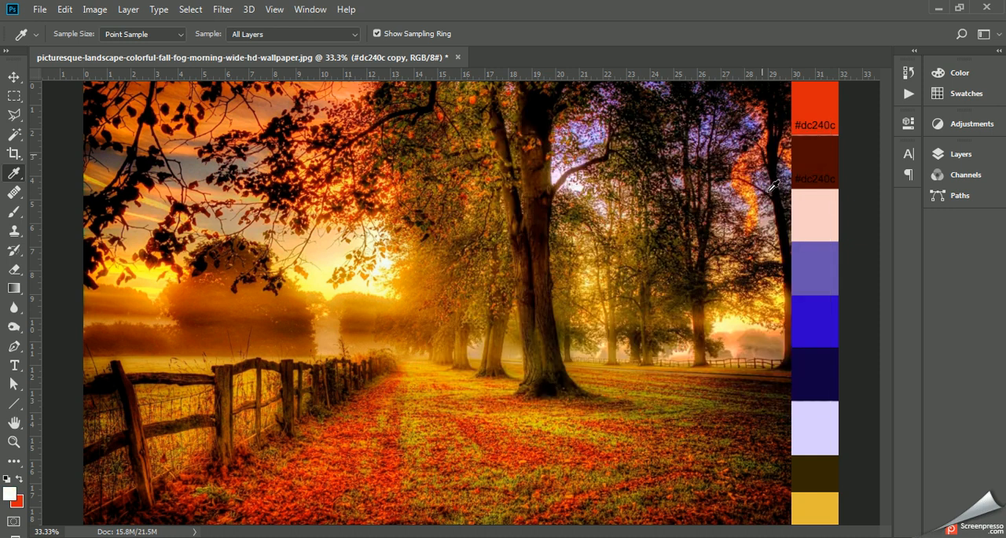
left_click(15, 364)
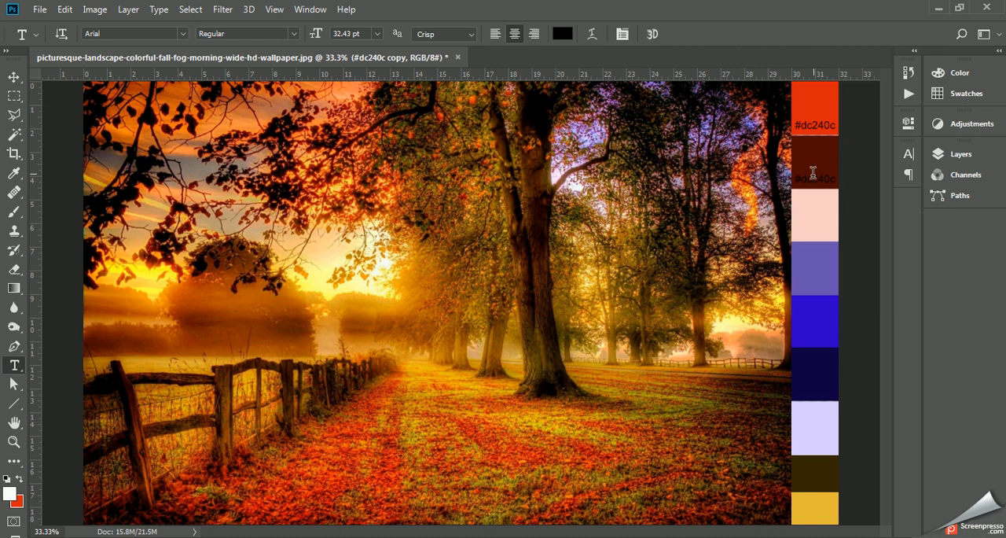
left_click_drag(794, 178, 844, 178)
left_click(563, 33)
type("ffffff")
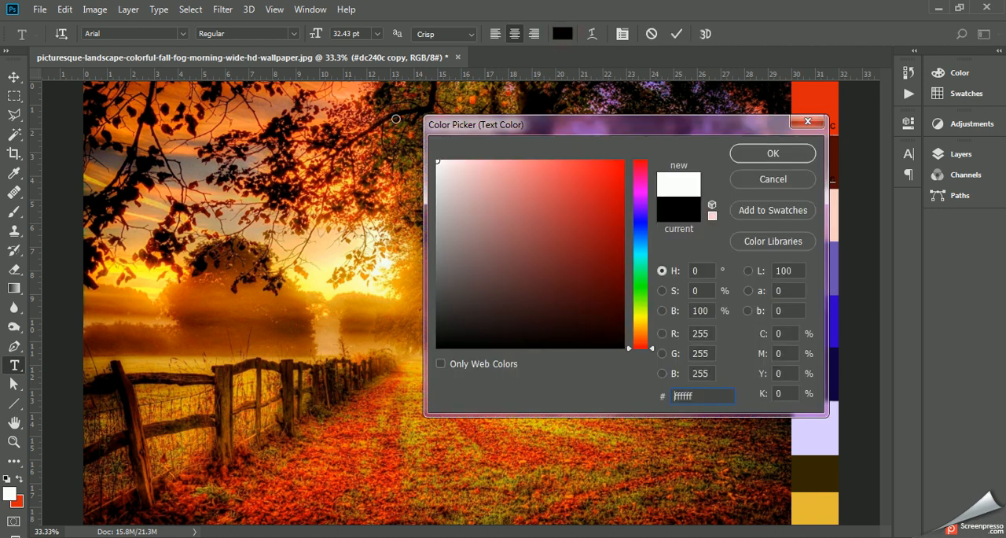
left_click(784, 155)
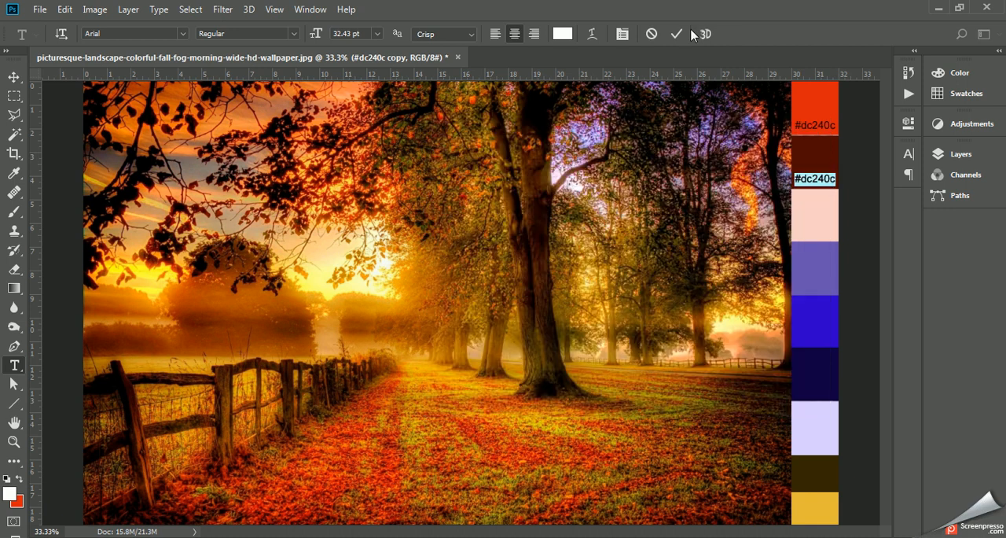
- Replace the duplicated label's text on the dark brown swatch with #4f0a01
left_click(804, 178)
left_click_drag(803, 178, 835, 182)
key("ctrl+v")
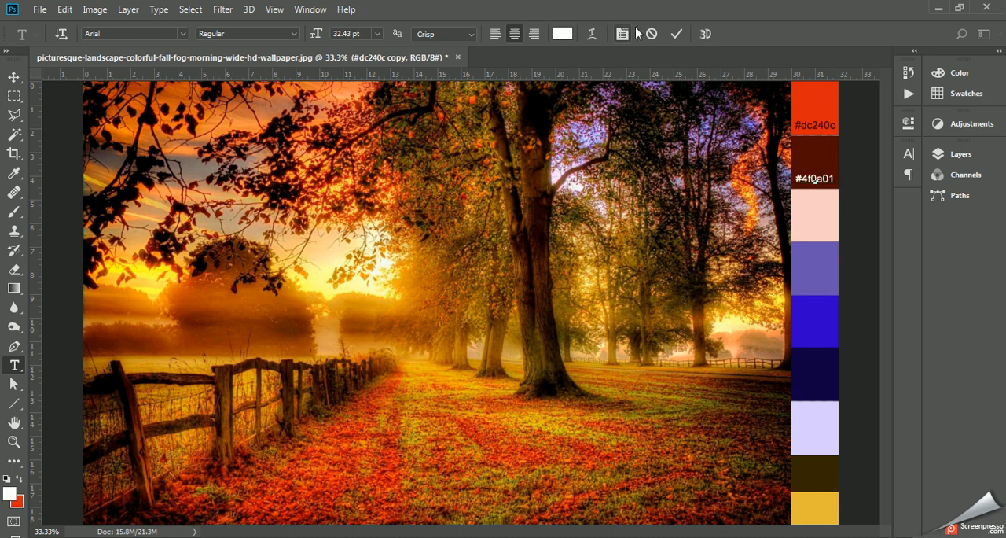
left_click(674, 36)
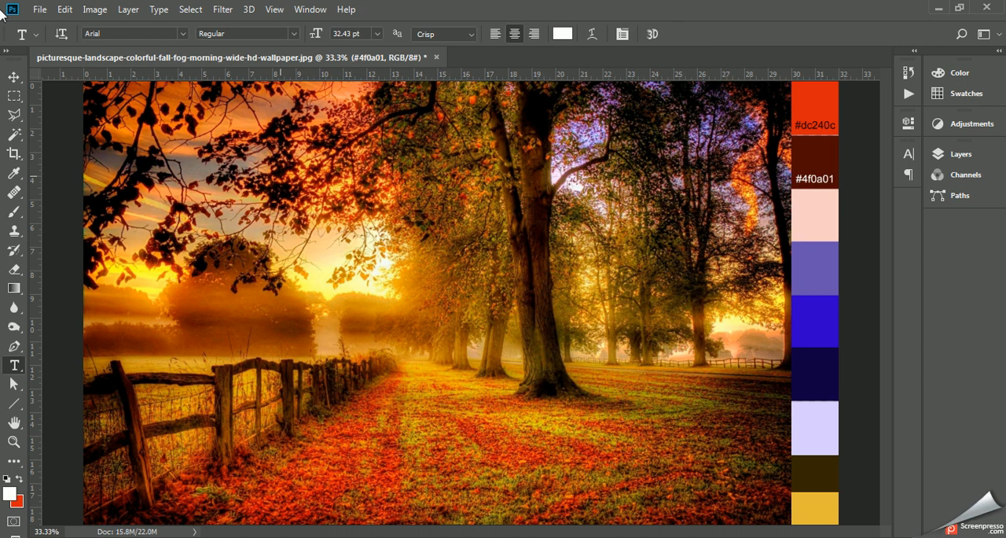
- Save the document as a Photoshop file named color scheme in the Start Files folder with Maximize Compatibility on
left_click(36, 10)
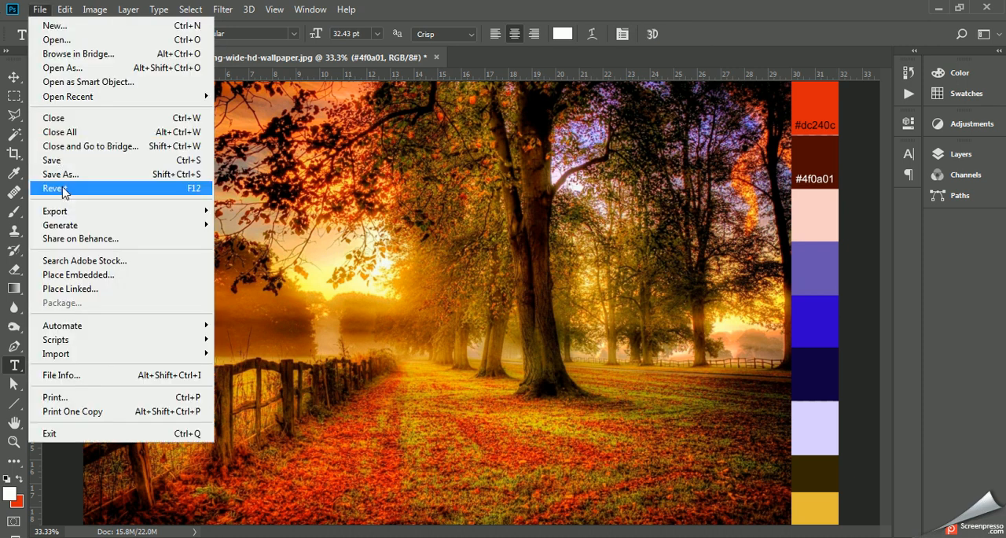
left_click(62, 176)
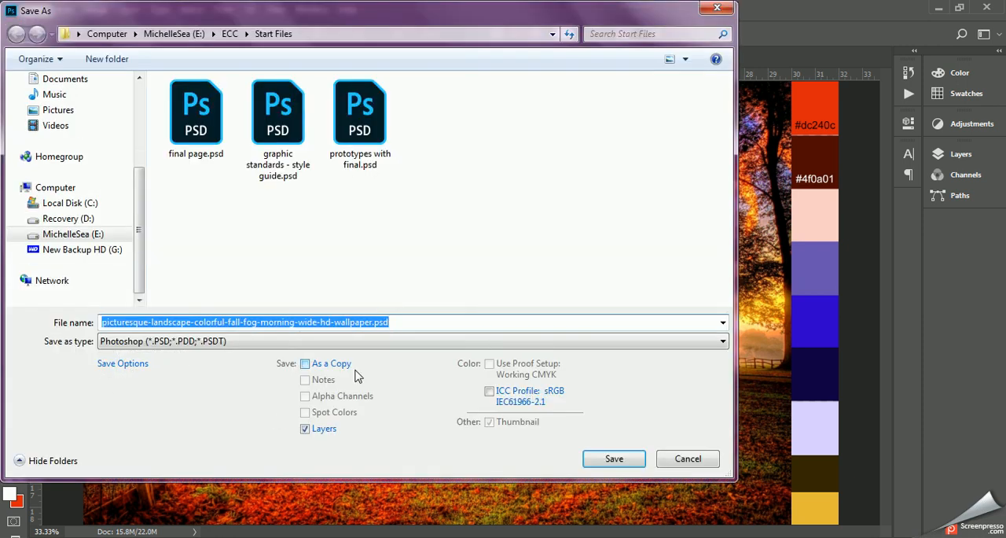
type("co")
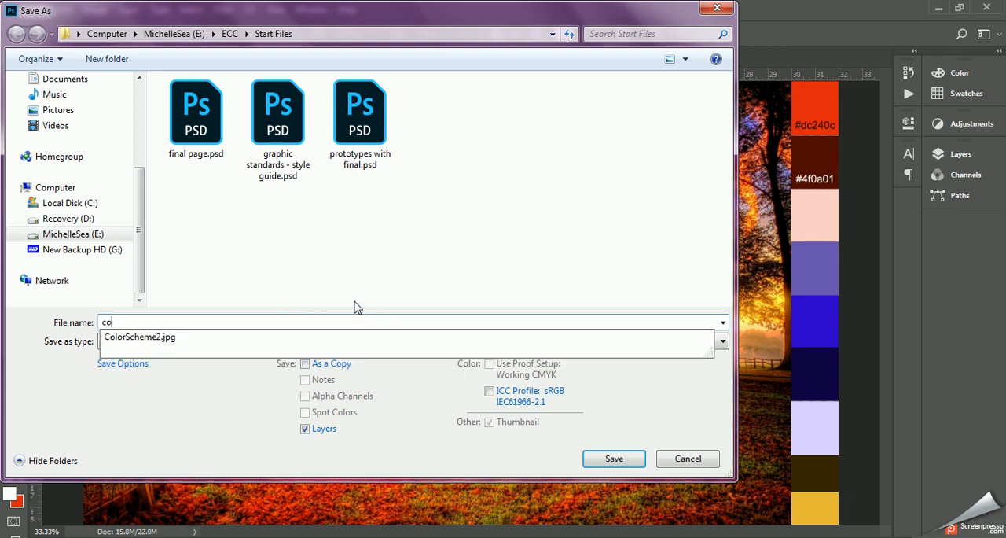
type("lor scheme")
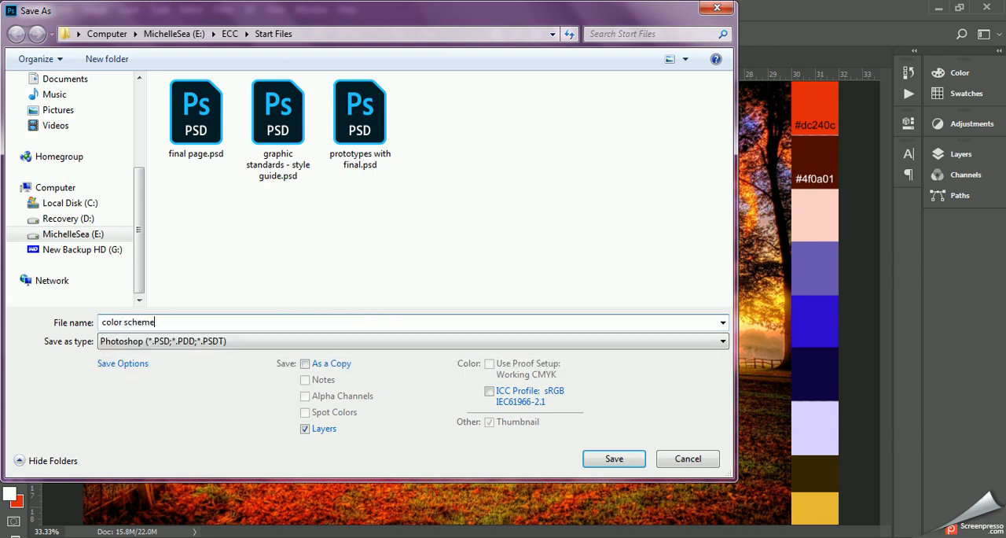
key("Return")
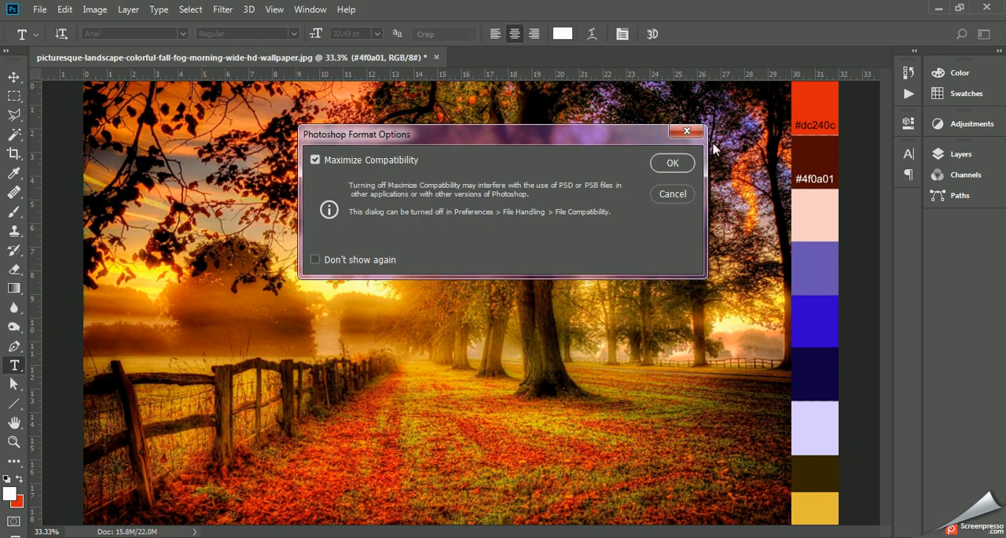
left_click(668, 163)
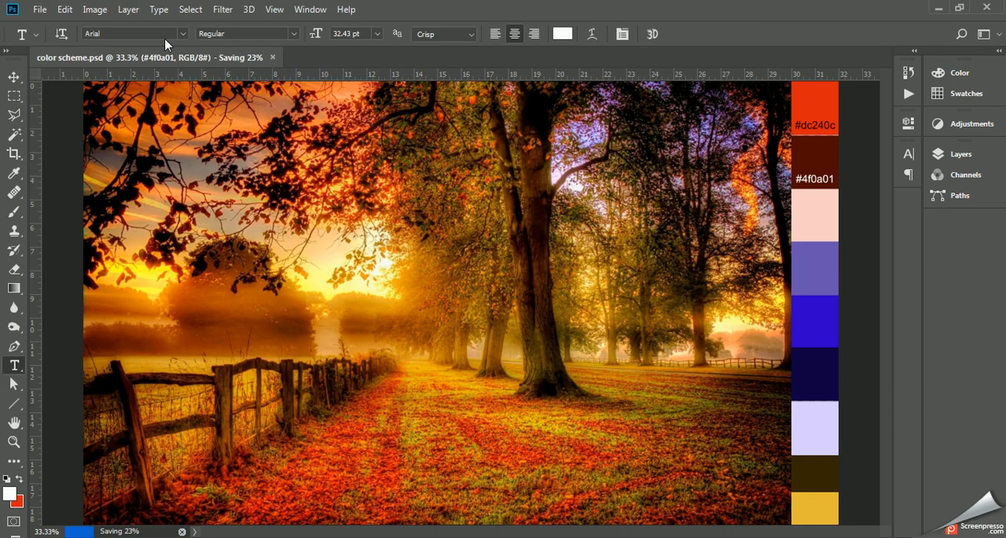
- Resize the image to 6 inches wide at 96 pixels/inch using Bicubic Sharper (reduction) resampling with proportions linked
left_click(93, 9)
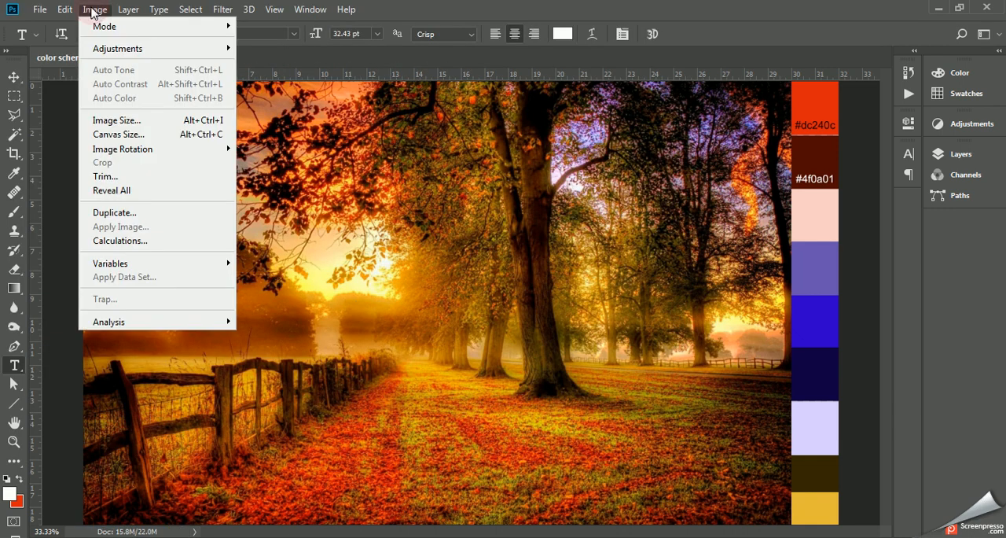
left_click(108, 124)
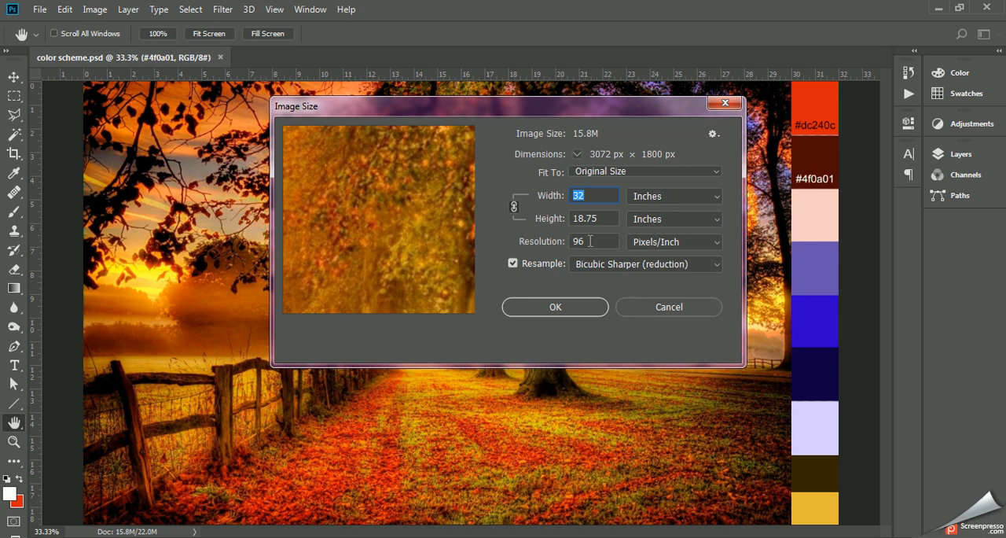
left_click(631, 272)
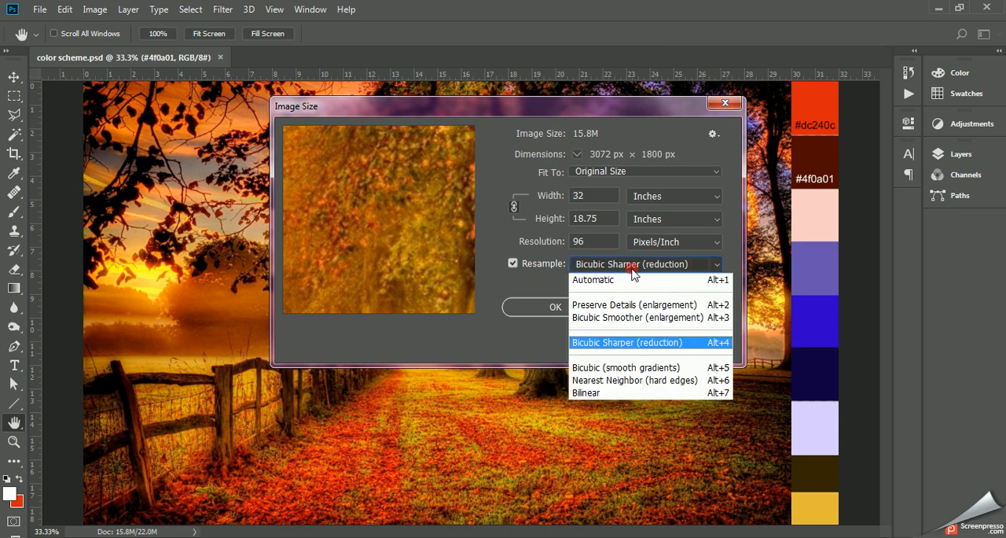
left_click(608, 343)
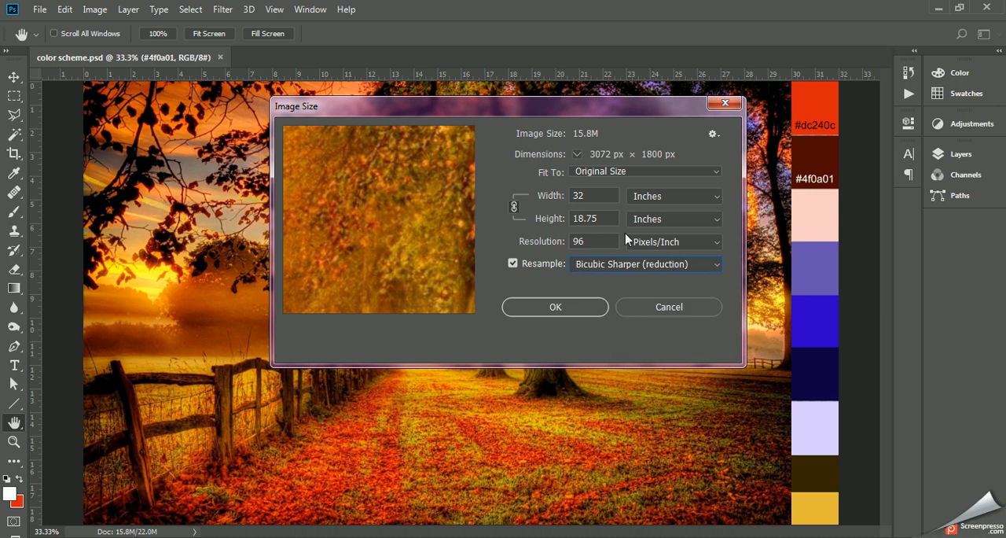
key("BackSpace")
key("BackSpace")
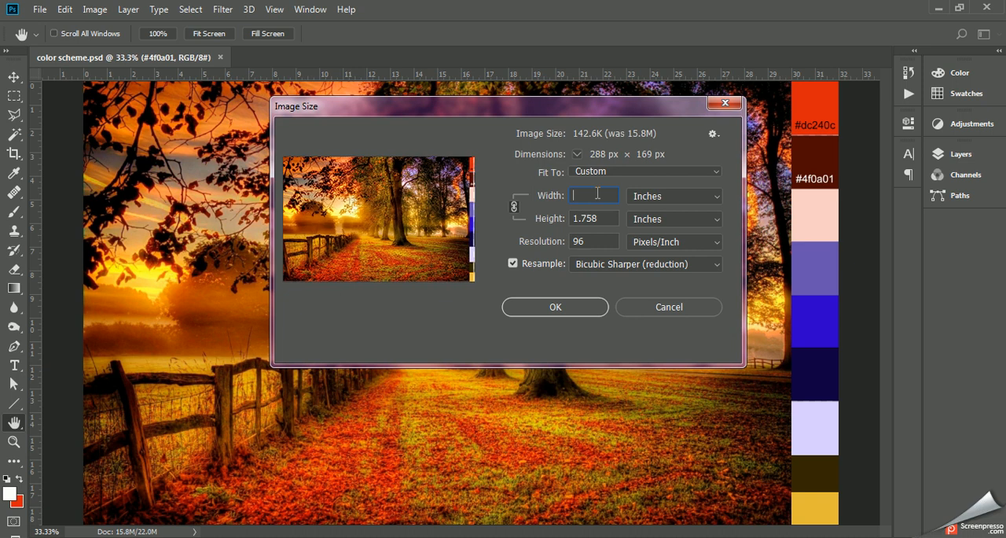
type("6")
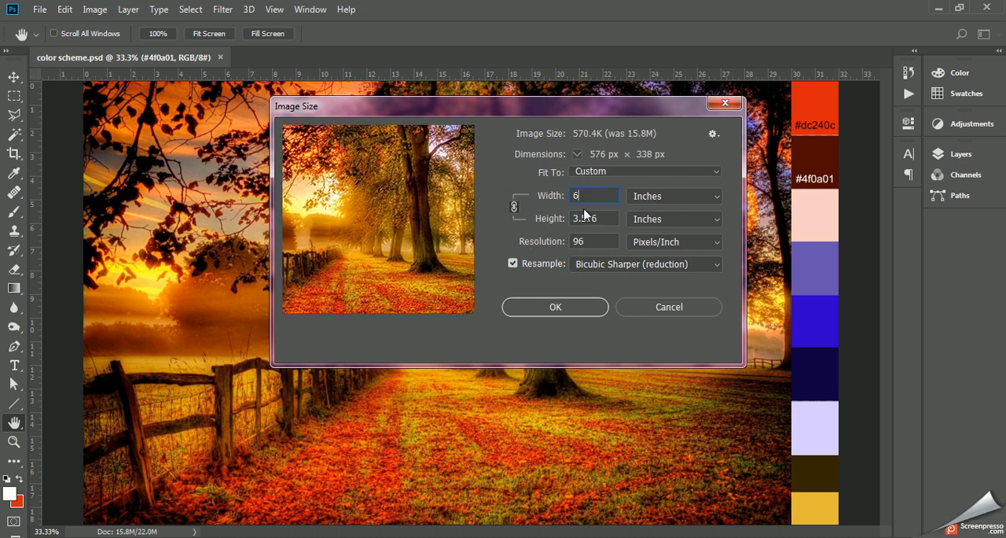
left_click(567, 307)
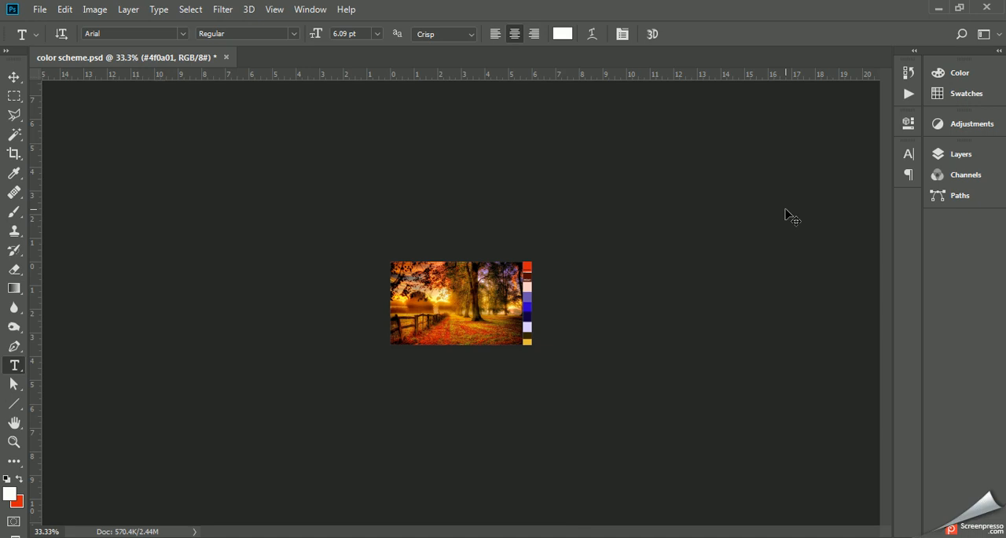
key("ctrl+plus")
key("ctrl+plus")
key("ctrl+plus")
key("ctrl+plus")
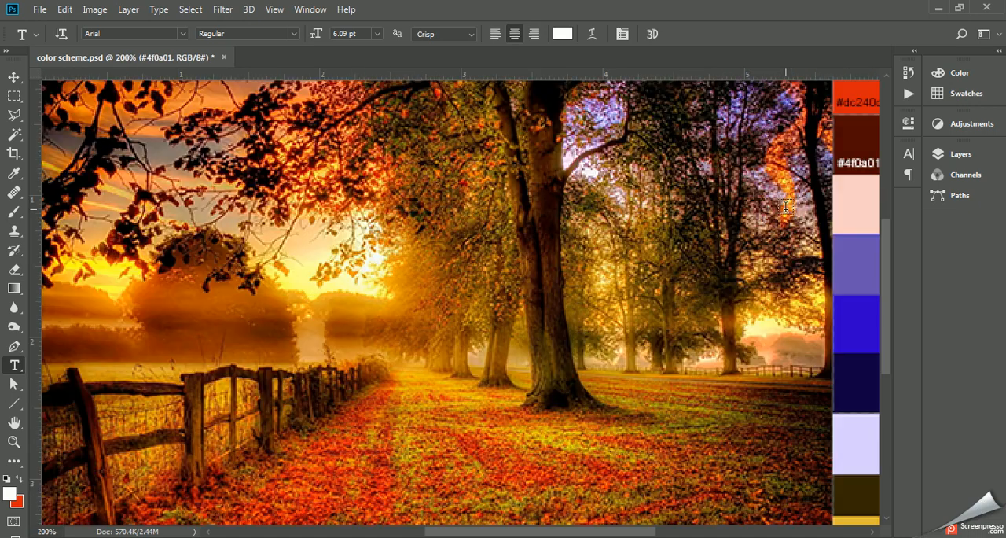
key("ctrl+minus")
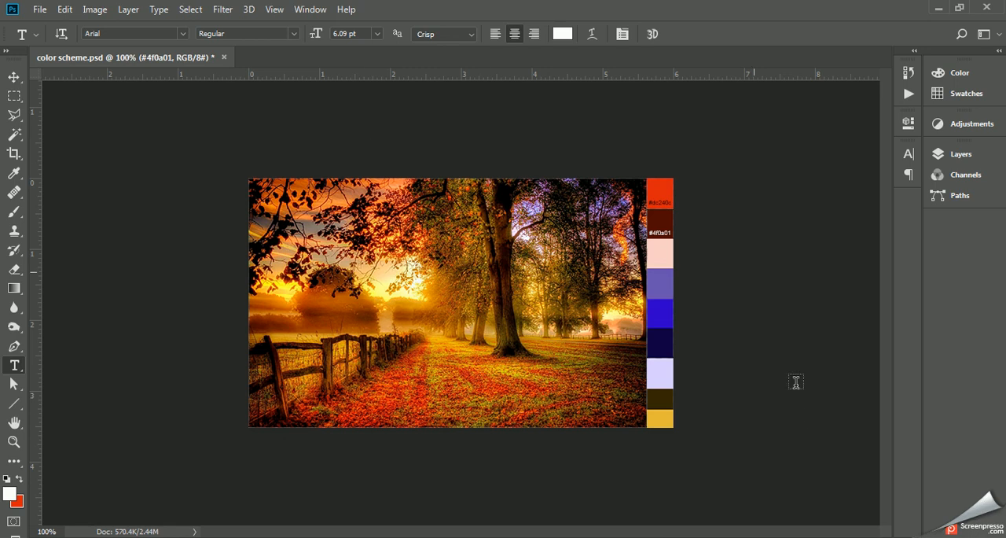
left_click(896, 536)
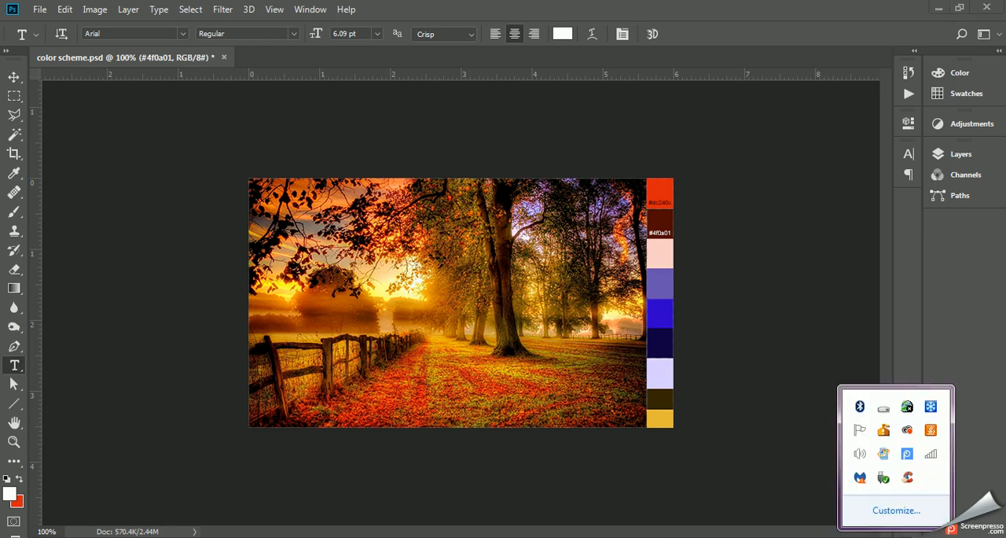
left_click(908, 455)
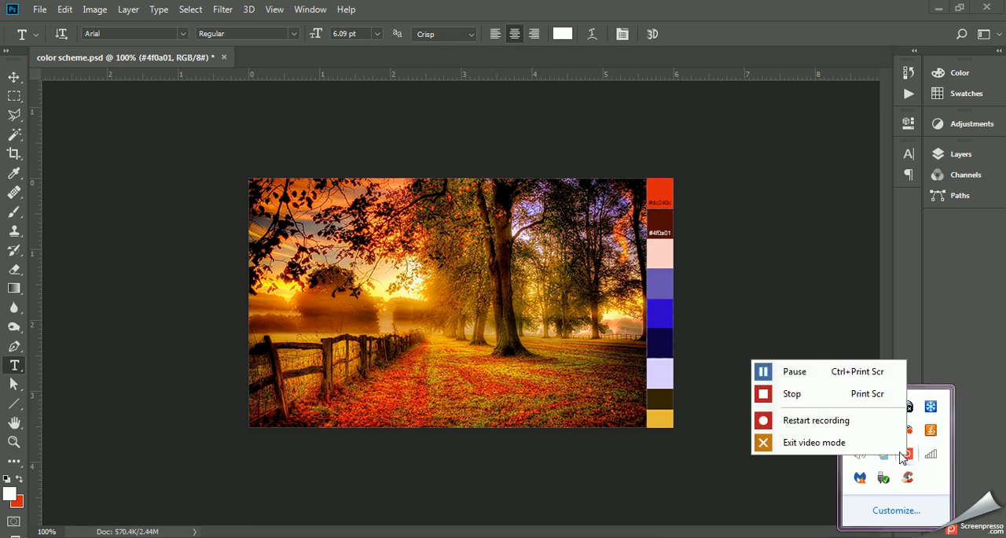
left_click(814, 396)
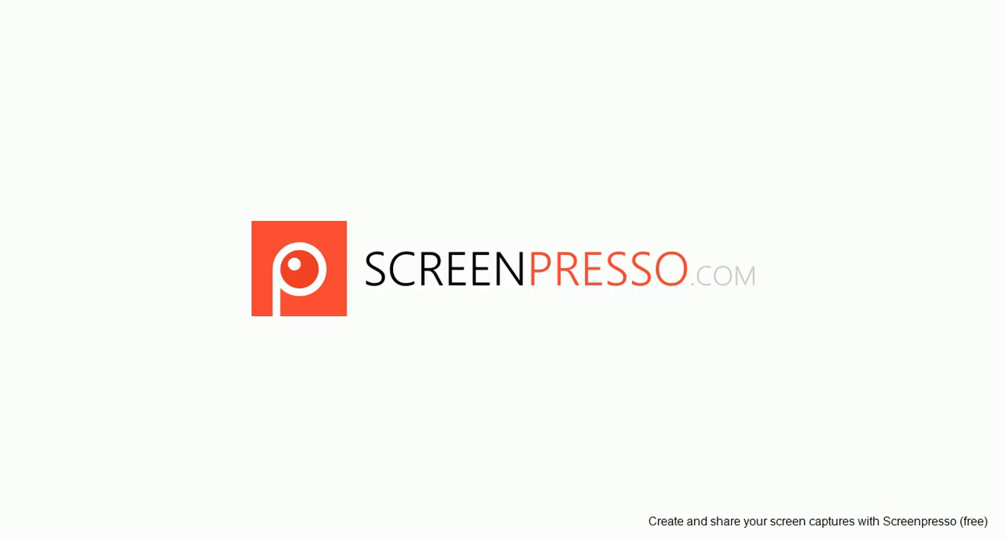